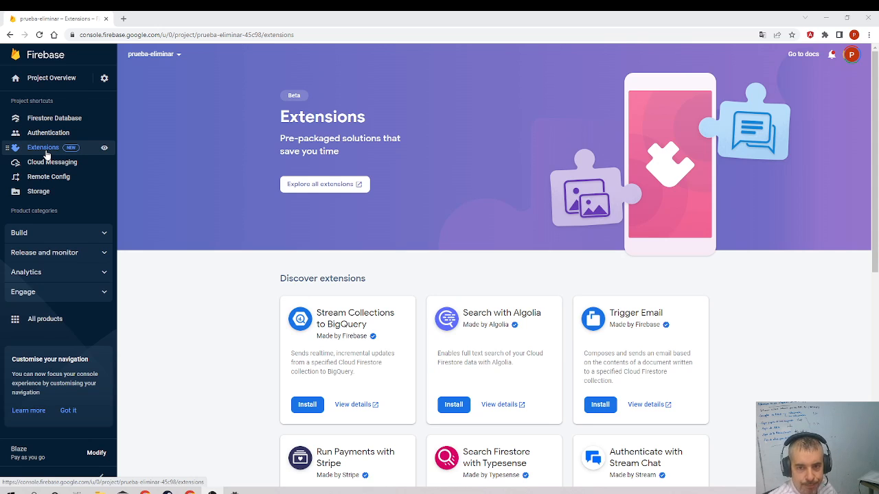
Step: Look through the extensions offered on the project's Extensions page
mouse_move(67, 153)
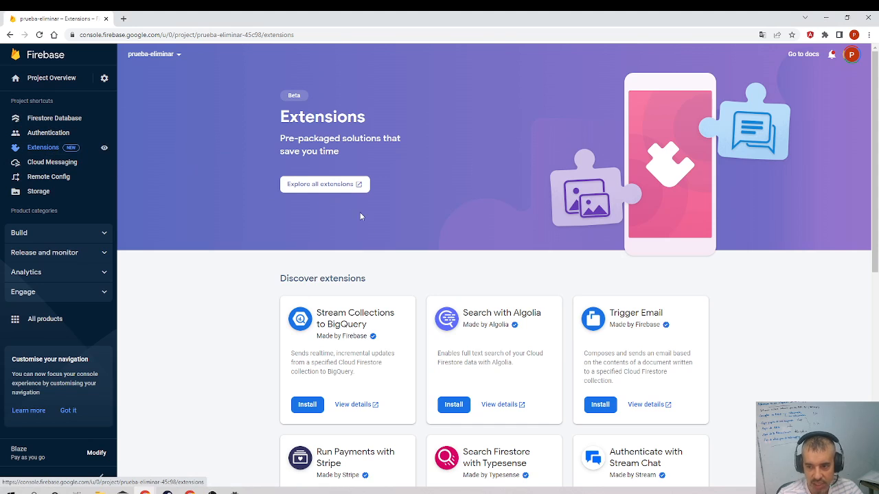
scroll(371, 220, down, 3)
scroll(378, 227, up, 3)
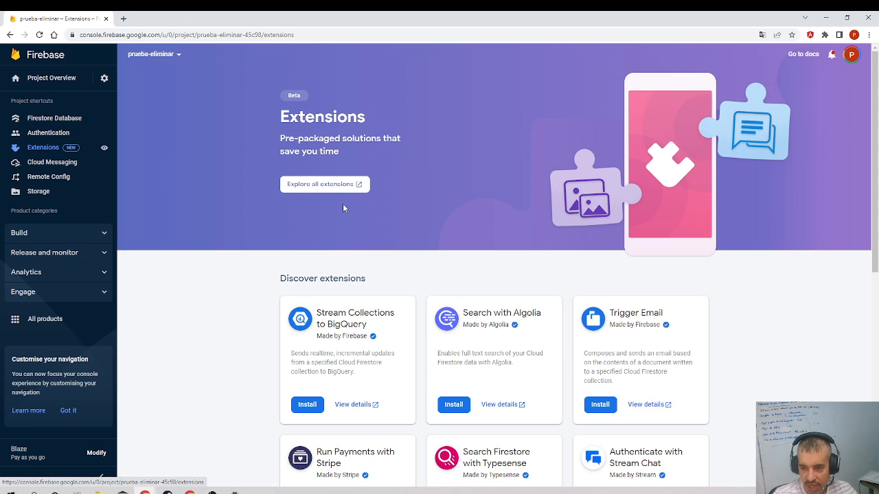
scroll(383, 248, down, 3)
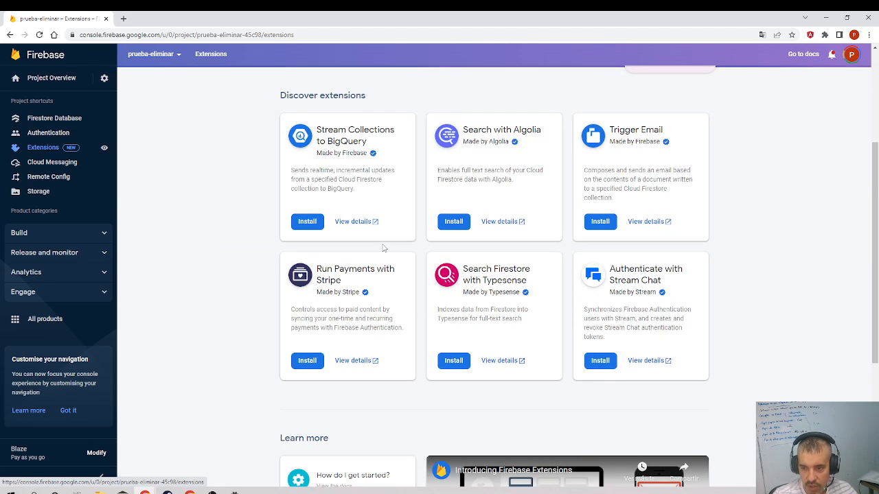
scroll(383, 248, down, 2)
scroll(414, 300, up, 2)
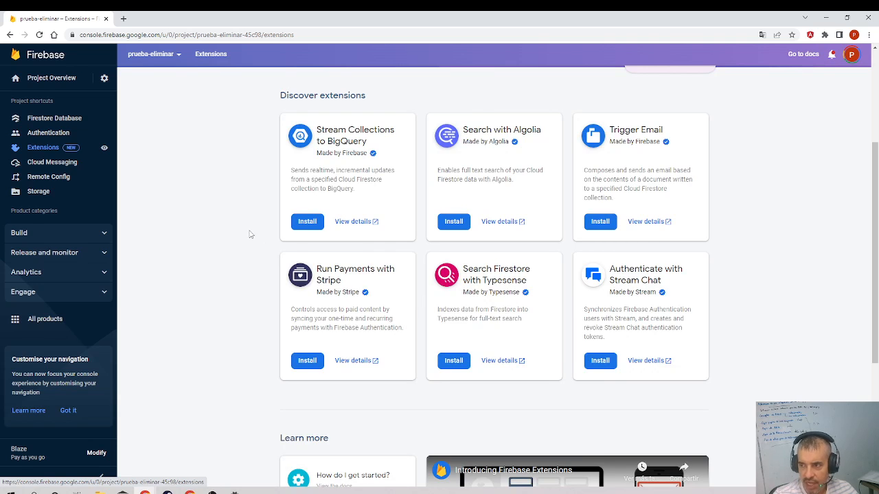
scroll(436, 222, up, 3)
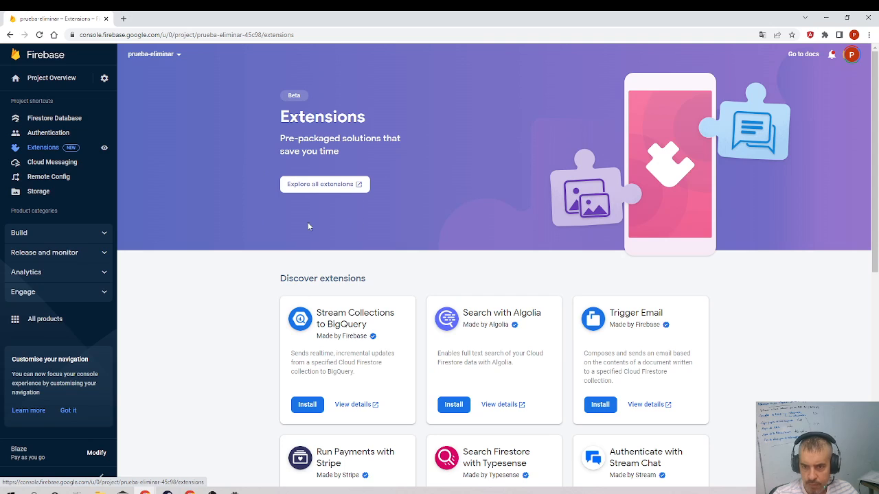
Step: Compare the Authentication user list with the chat and users collections in the Firestore Database, dismissing the query builder tip
click(66, 133)
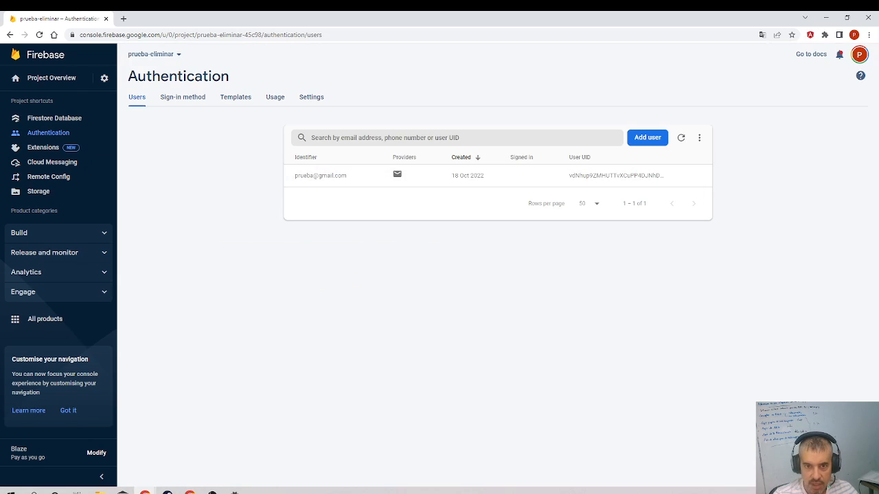
click(64, 118)
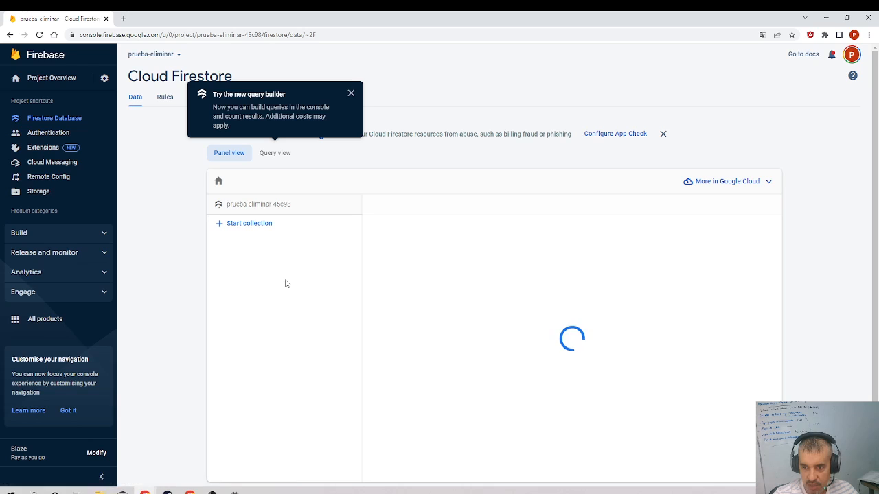
click(351, 92)
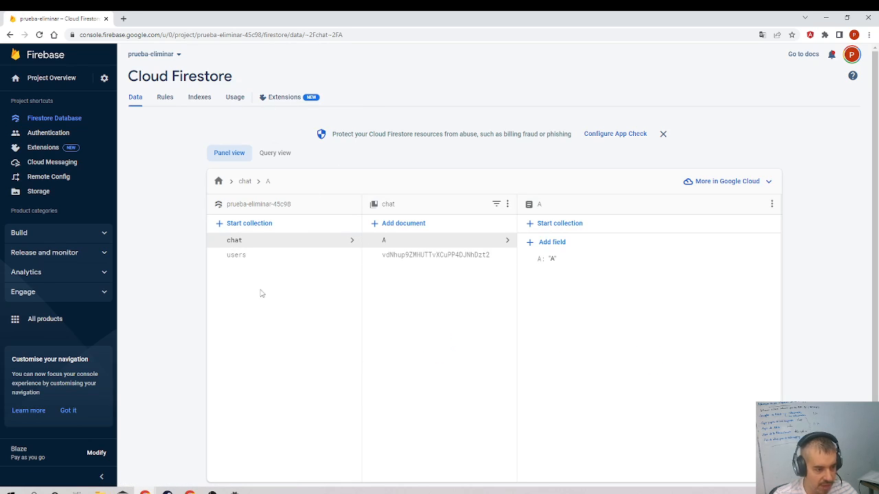
click(313, 254)
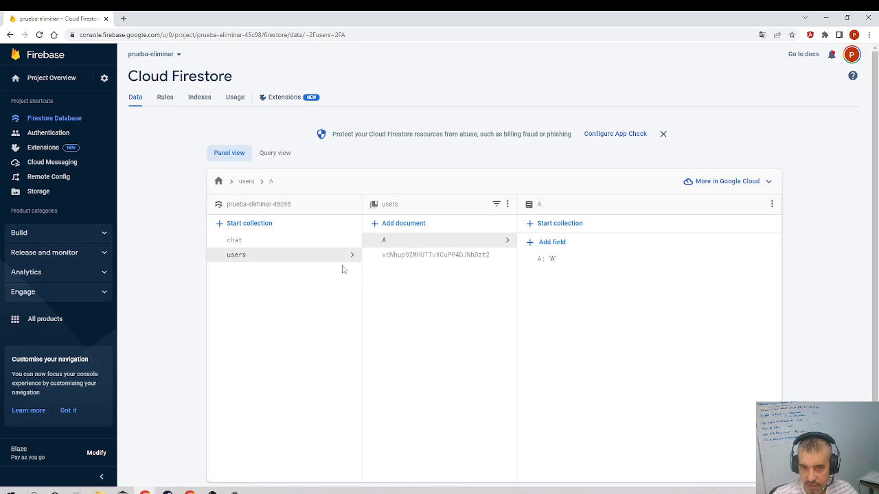
click(50, 135)
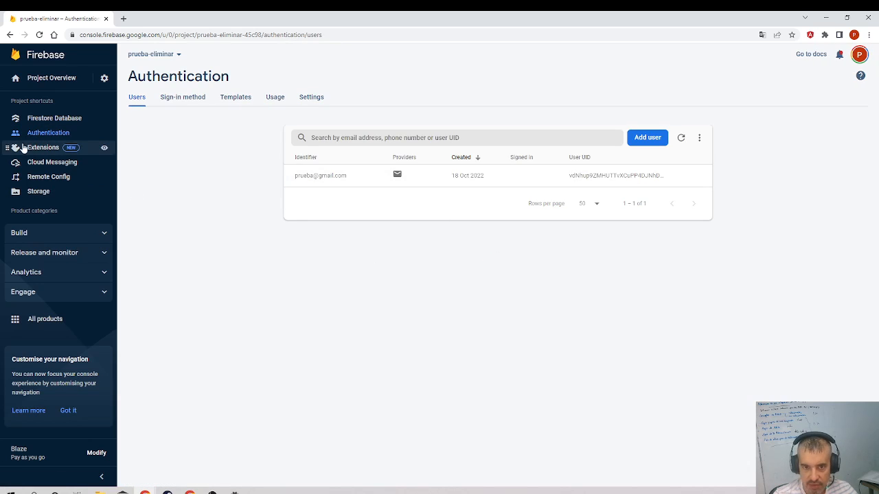
click(54, 120)
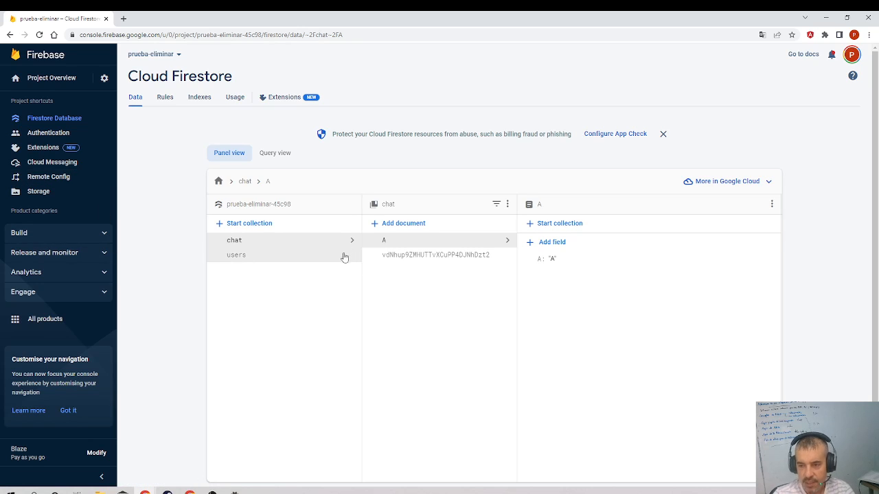
Step: Examine the document in the chat collection keyed by the user's UID, including its subcollection and the document inside it
click(374, 260)
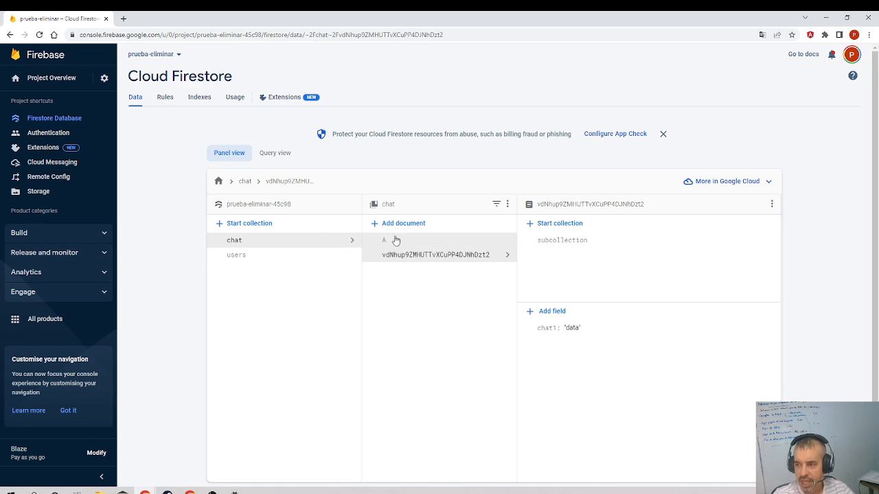
click(552, 240)
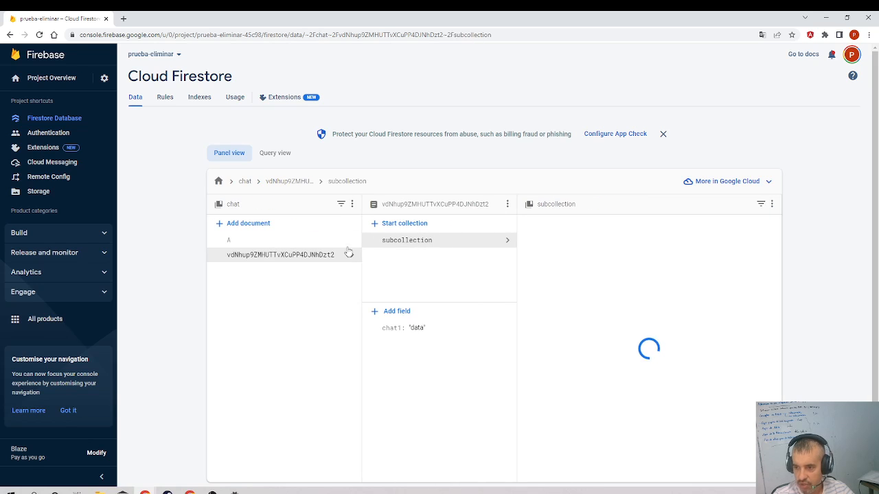
click(579, 241)
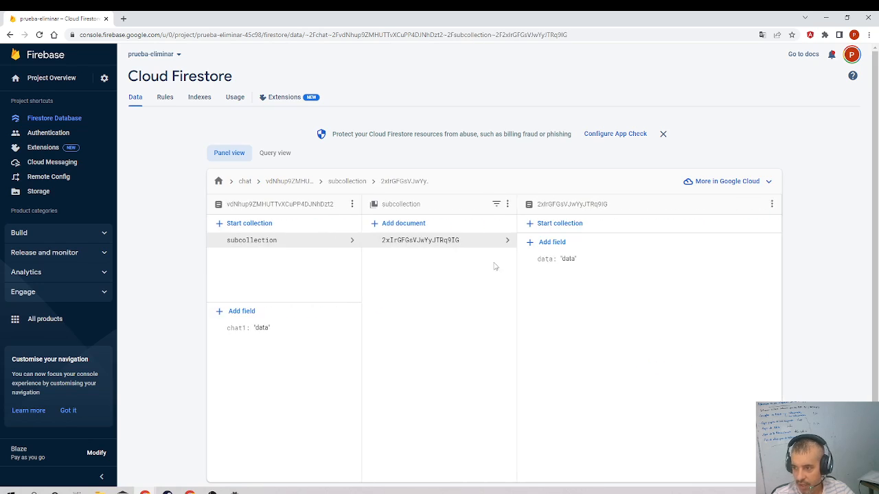
click(331, 246)
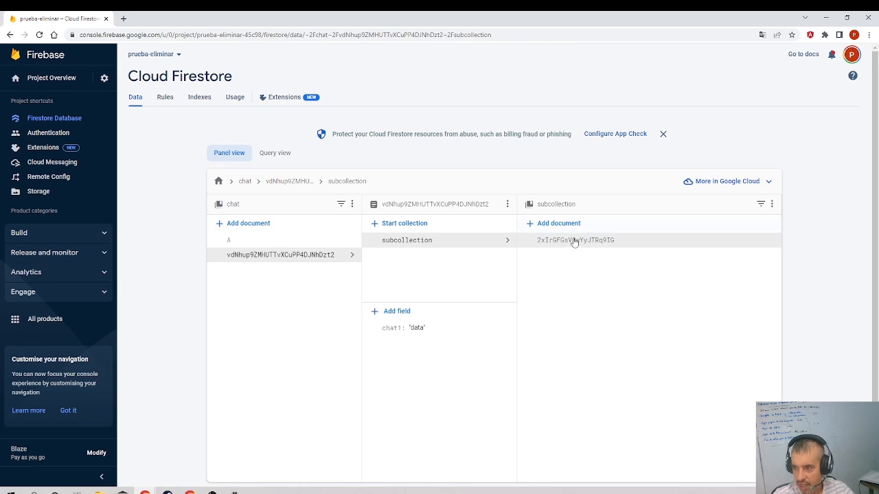
click(324, 255)
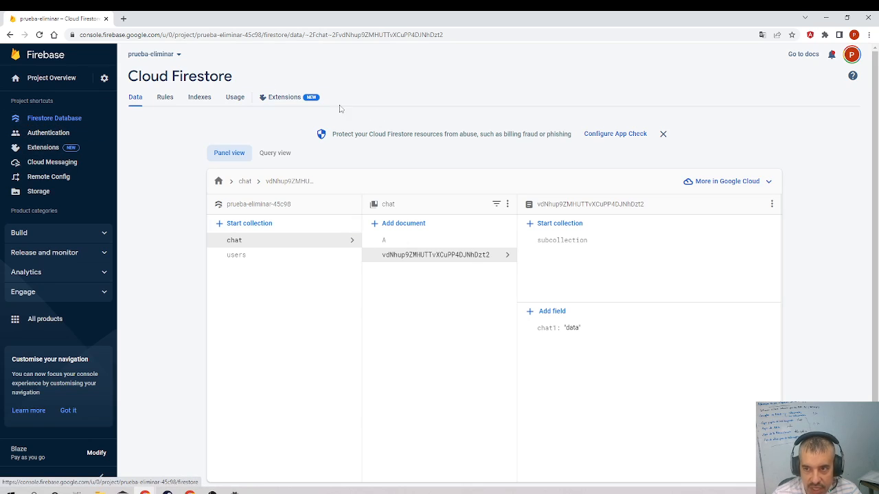
Step: Find the Delete User Data extension among the Firestore extensions
click(285, 99)
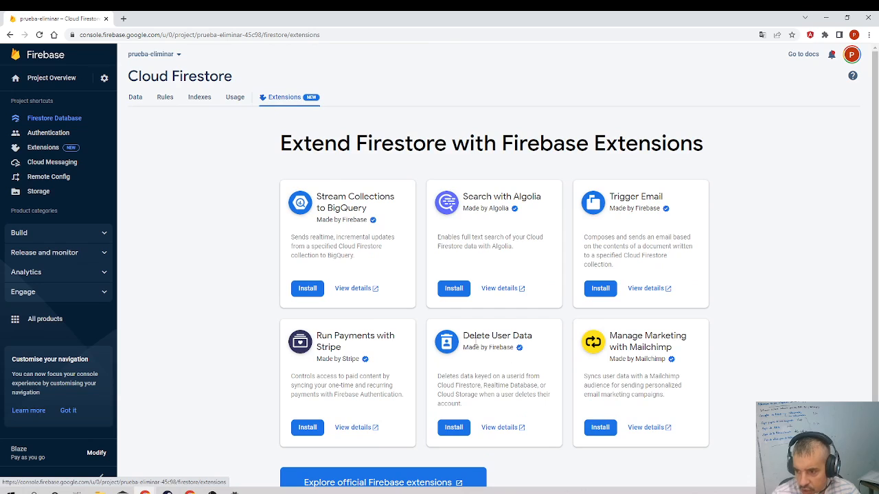
drag(531, 335, 459, 335)
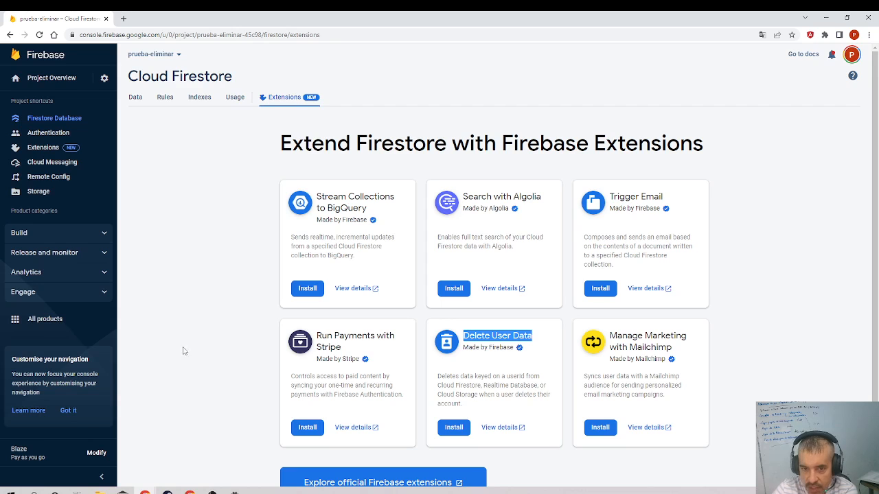
Step: Create a folder in the root of the Storage bucket, named with the test user's UID
click(77, 196)
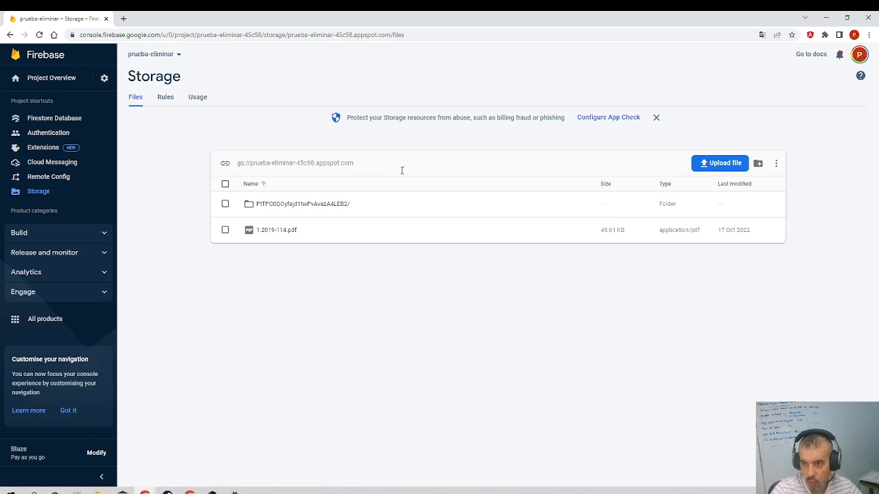
click(758, 163)
text(vdNhup9ZMHUTTvXCuPP4DJNhDzt2)
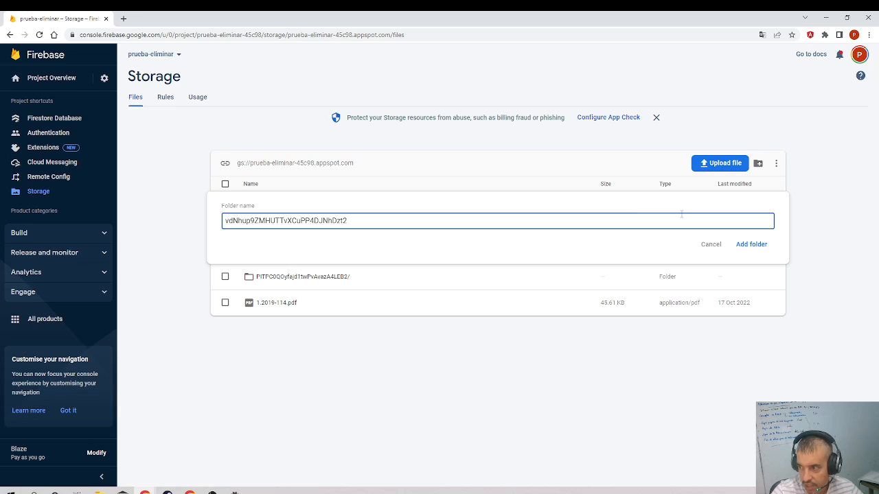
click(751, 244)
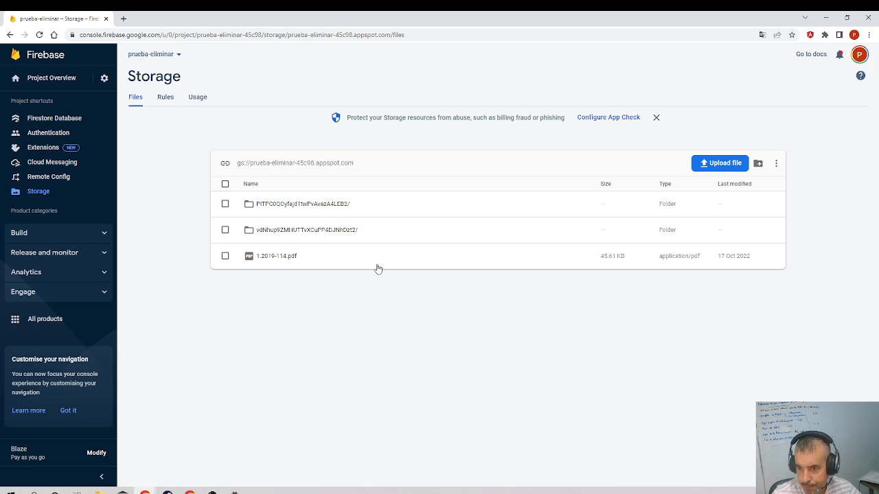
Step: Upload "Certificat_d'imparticio_formador_BCN_IP_1 (1).pdf" from Descargas into the new user UID folder and return to the bucket root
click(287, 230)
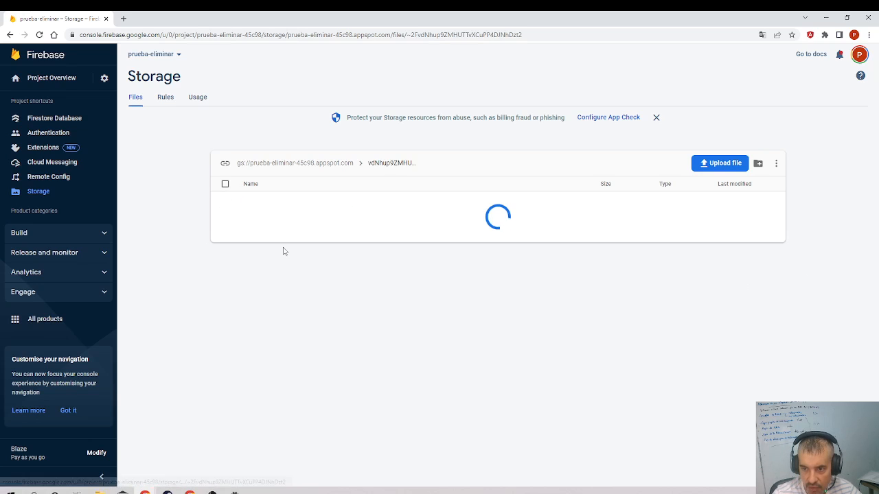
click(724, 169)
click(144, 90)
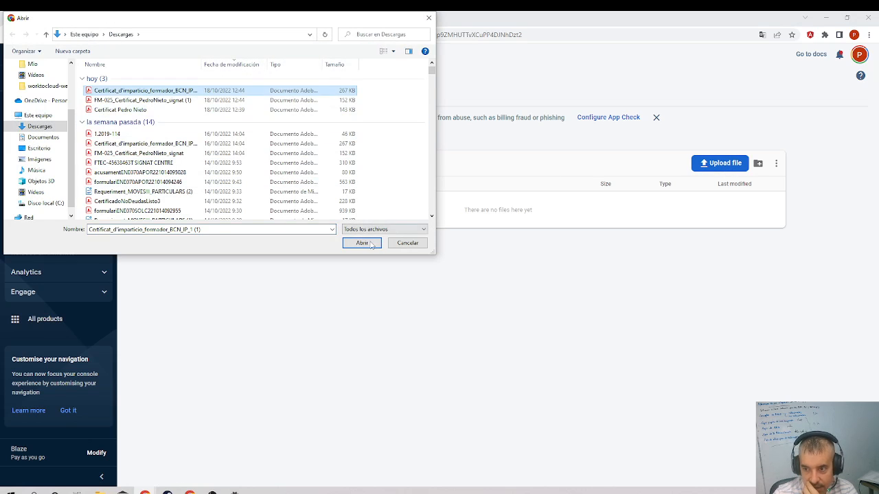
click(361, 242)
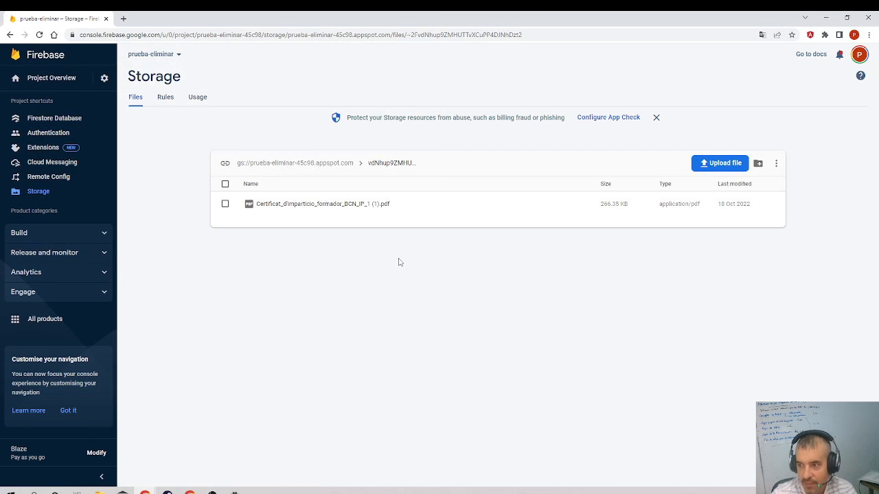
click(281, 169)
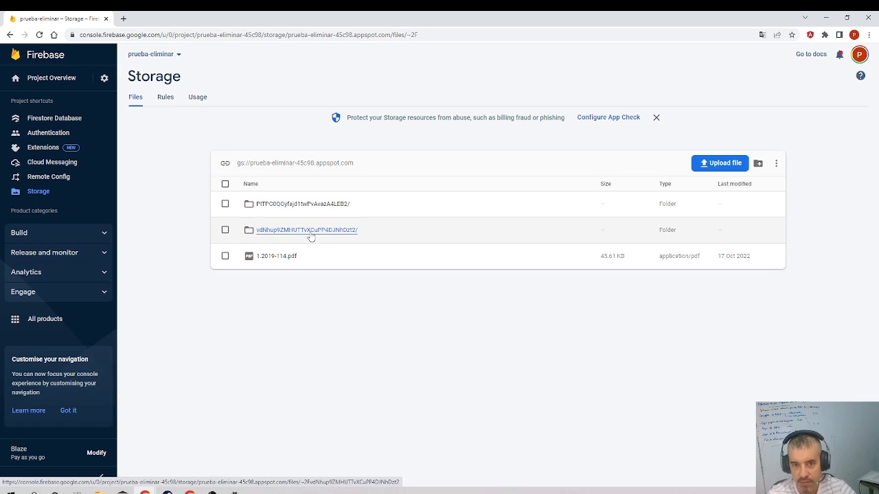
Step: Start installing the Delete User Data extension from the Firestore extensions and proceed past the billing and usage review
click(58, 122)
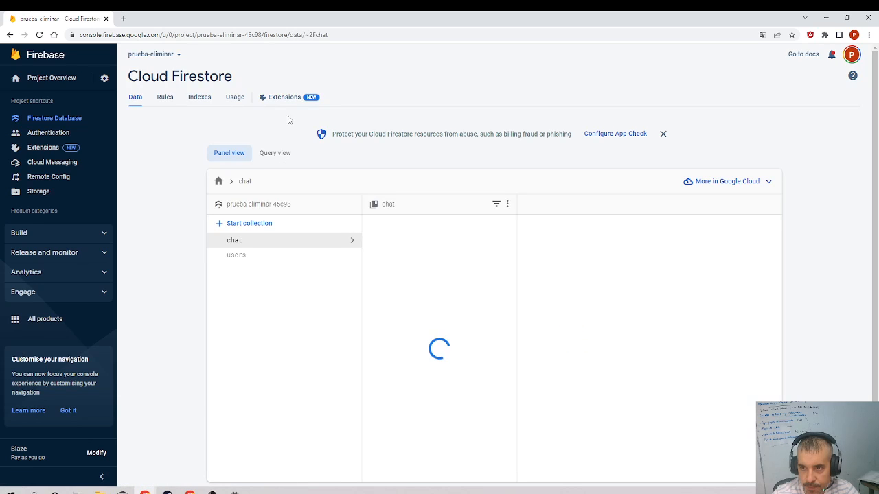
click(285, 97)
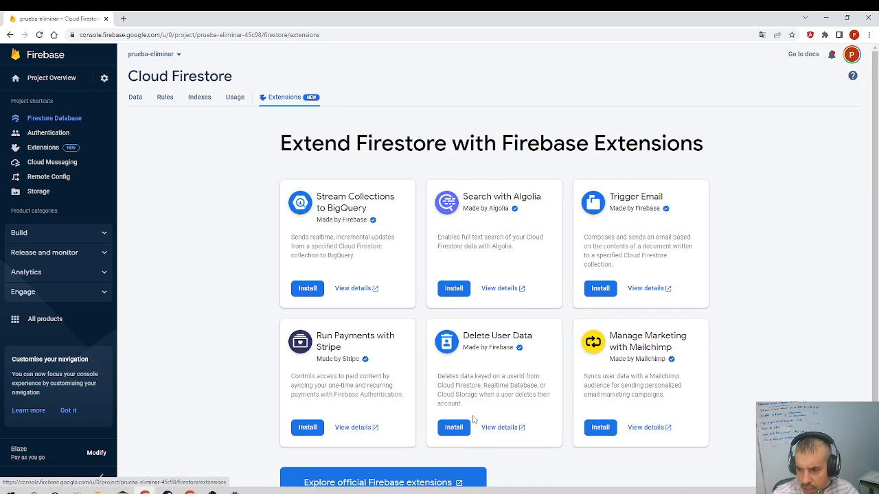
click(454, 428)
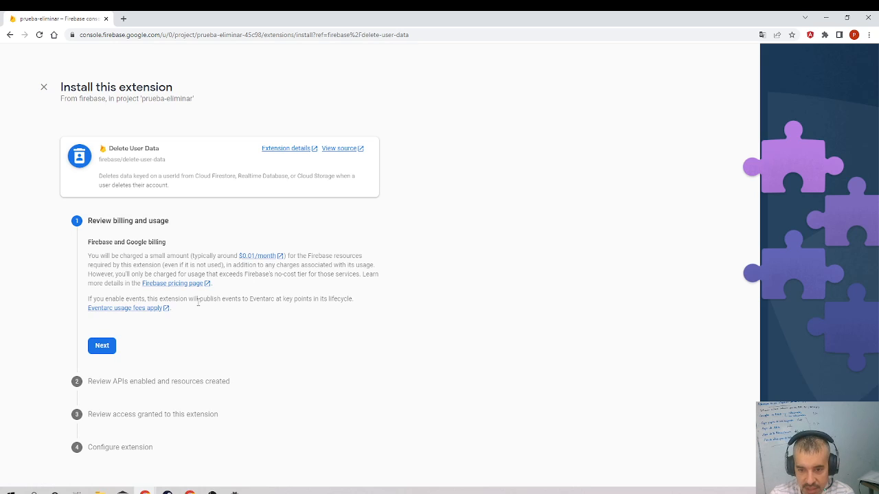
click(101, 346)
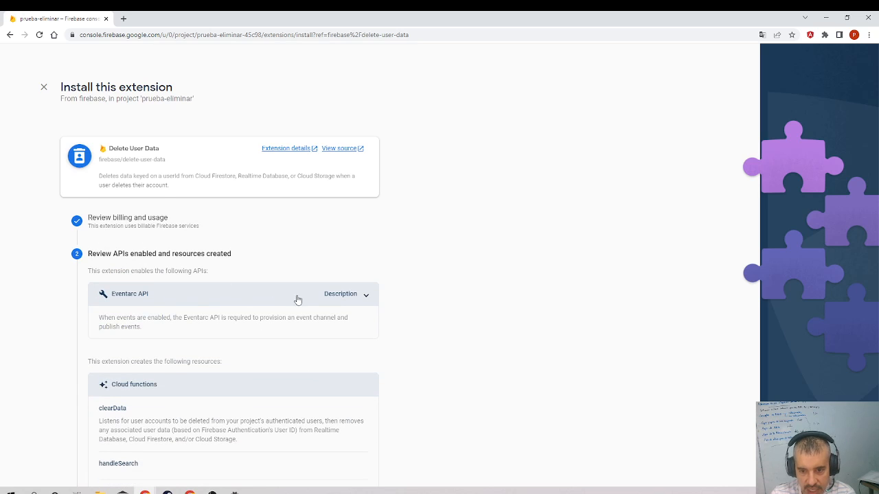
Step: Review the APIs the Delete User Data extension enables and the Cloud Functions and Eventarc channel it creates
scroll(349, 308, down, 3)
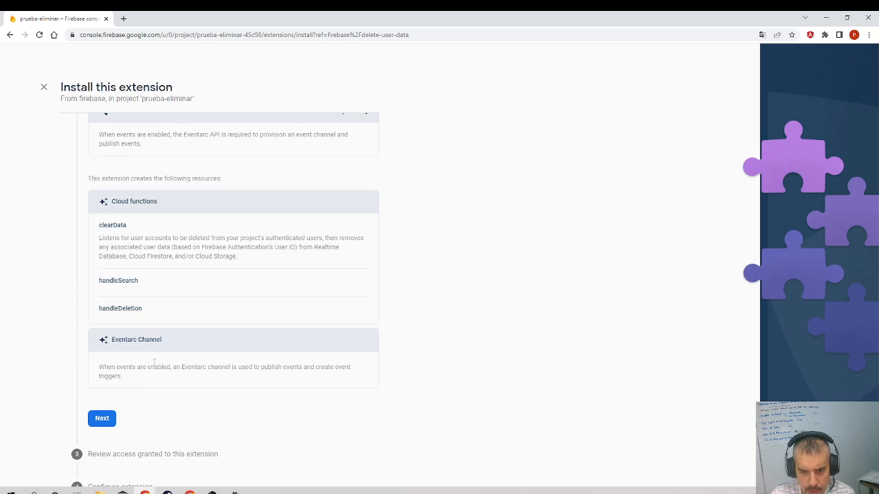
scroll(158, 297, up, 3)
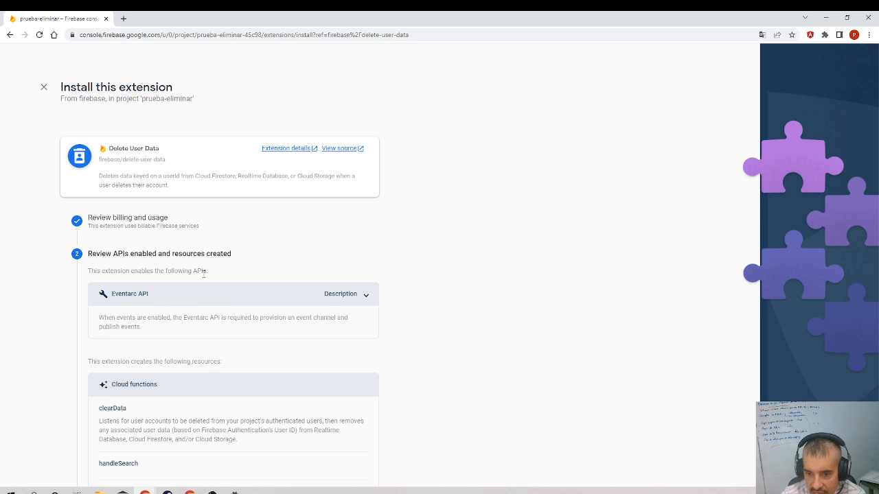
scroll(259, 260, down, 3)
scroll(290, 235, up, 3)
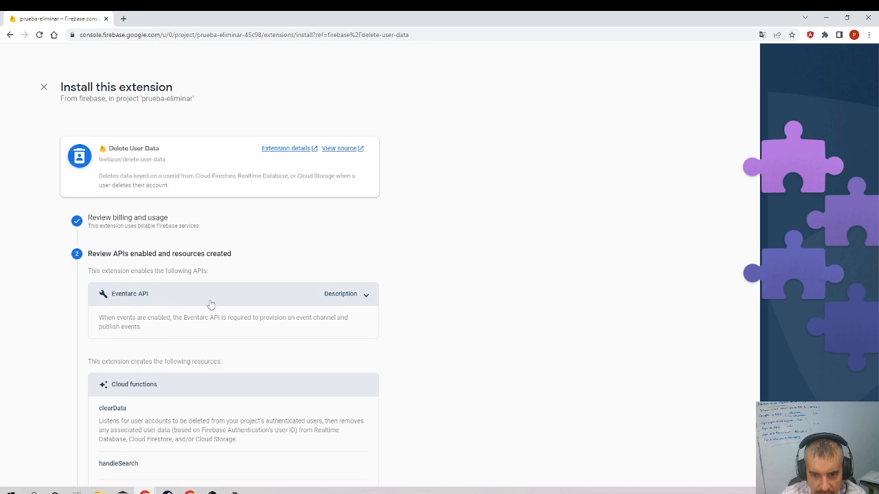
scroll(157, 208, down, 3)
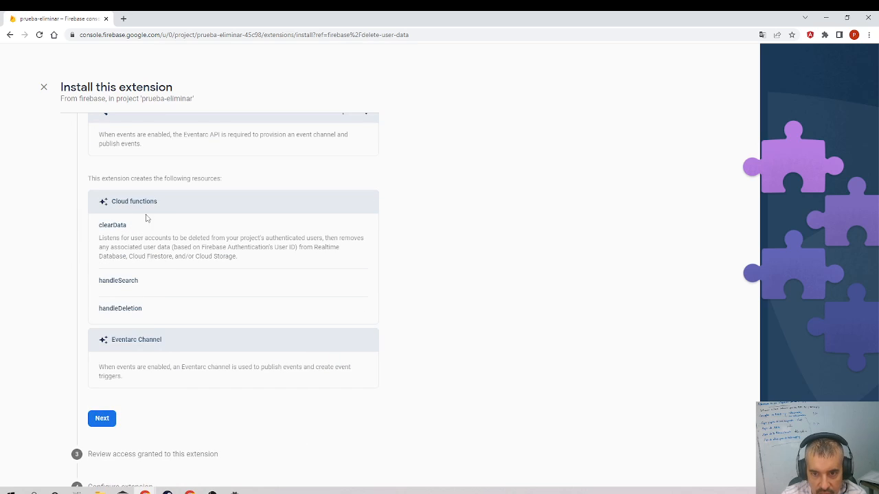
drag(157, 201, 106, 202)
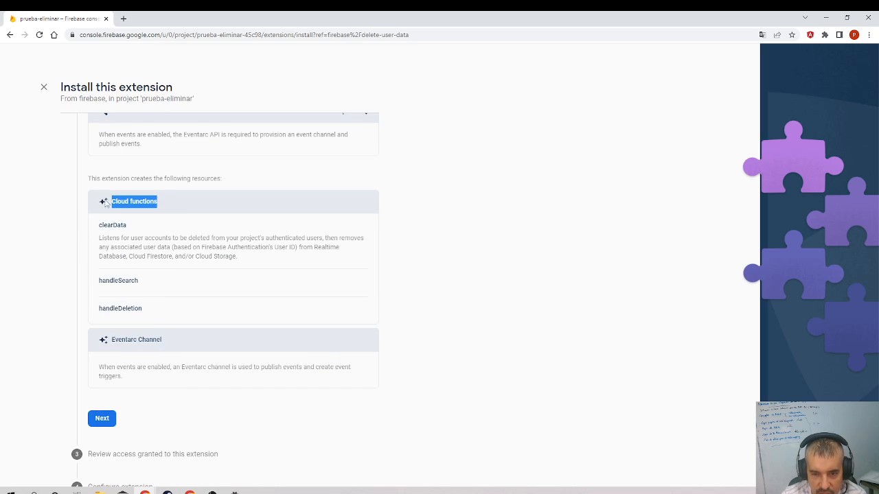
click(162, 206)
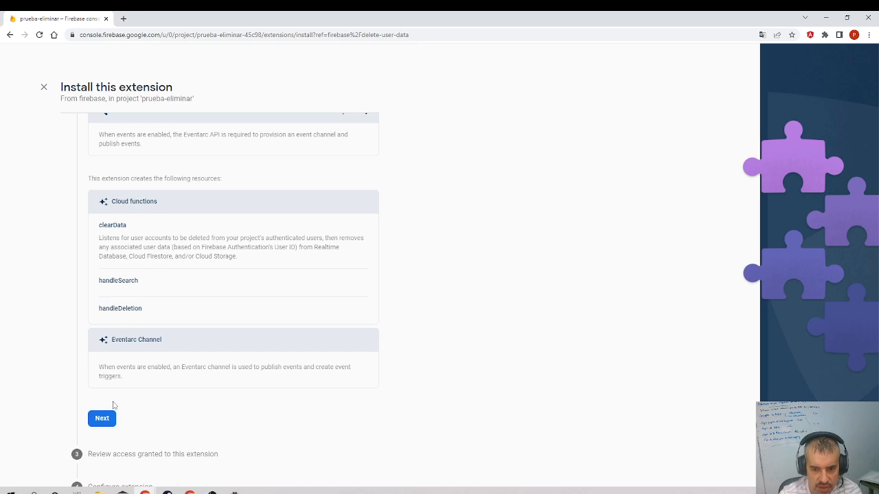
Step: Accept the review of enabled APIs and created resources and proceed to the access review
scroll(117, 279, up, 3)
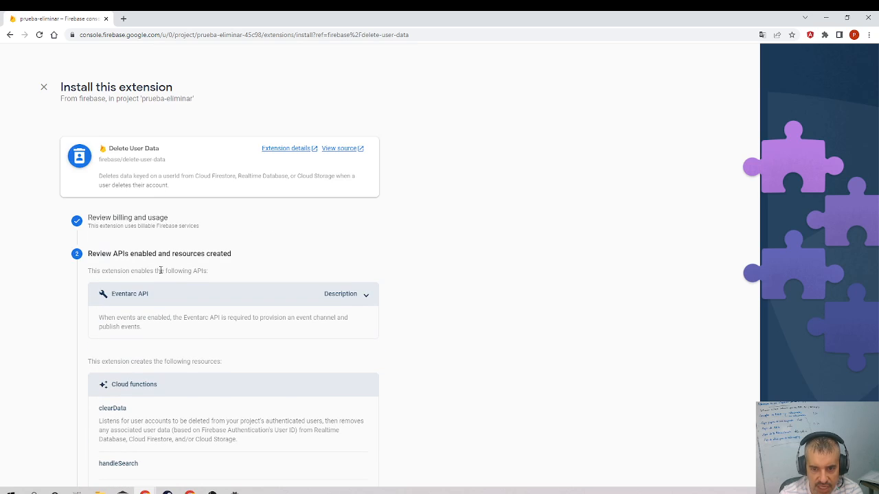
scroll(170, 315, down, 3)
click(102, 418)
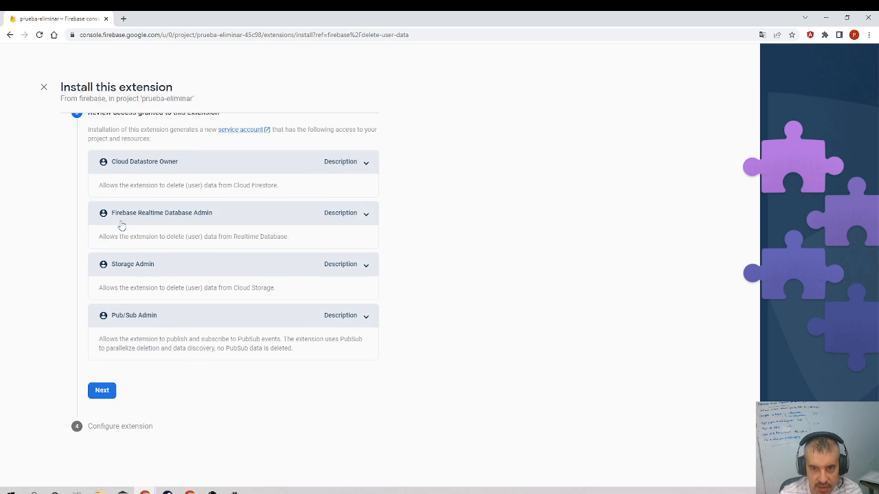
Step: Review the Datastore, Realtime Database, Storage and Pub/Sub roles granted to the extension and proceed to its configuration
scroll(110, 381, up, 3)
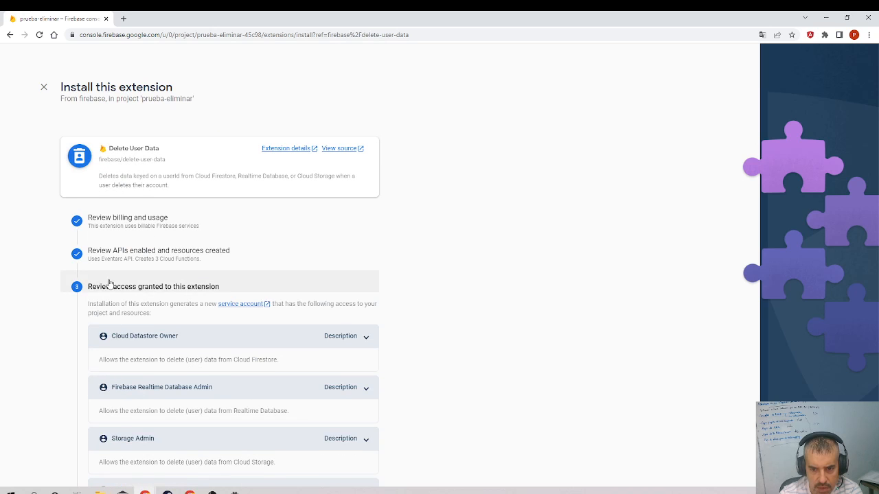
scroll(232, 325, down, 2)
scroll(232, 325, down, 1)
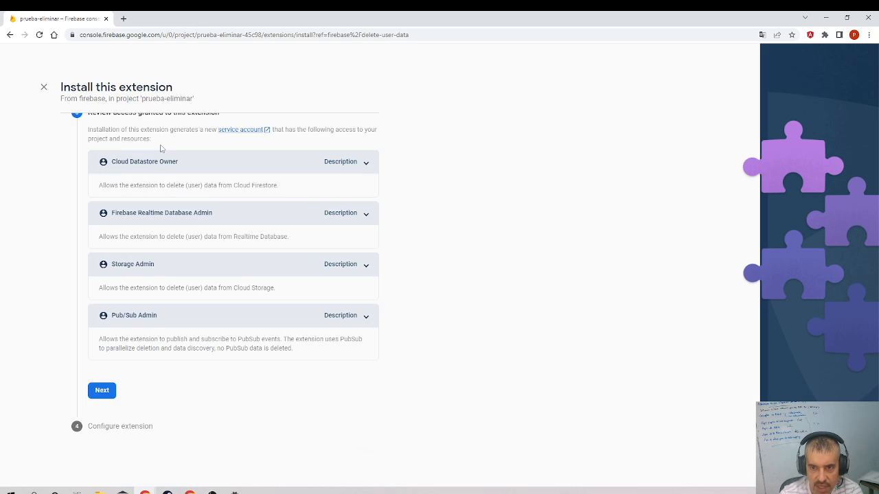
scroll(165, 158, up, 4)
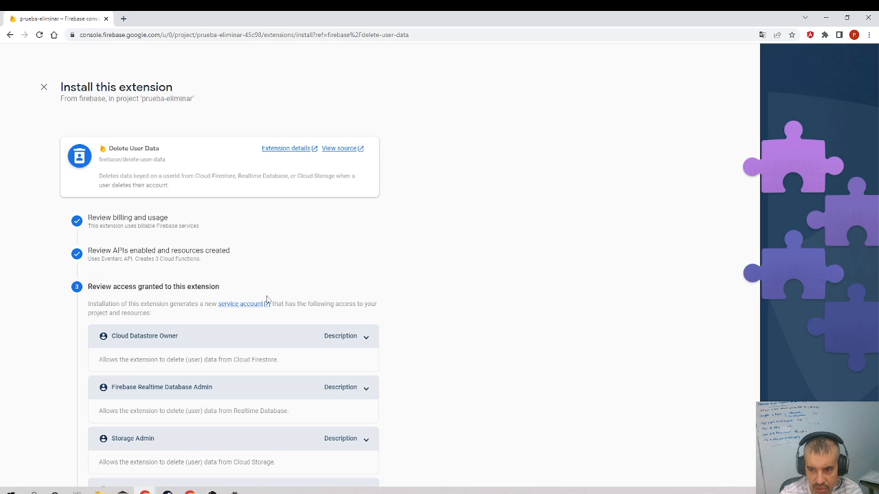
scroll(170, 283, down, 4)
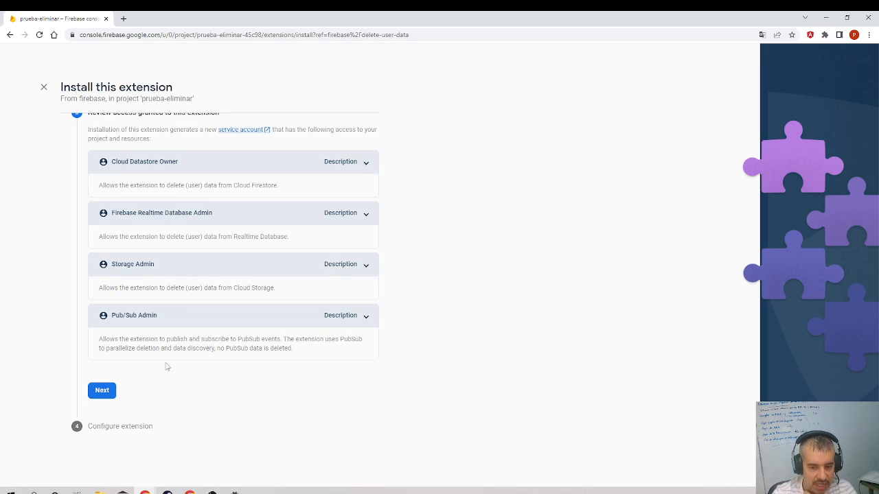
click(110, 391)
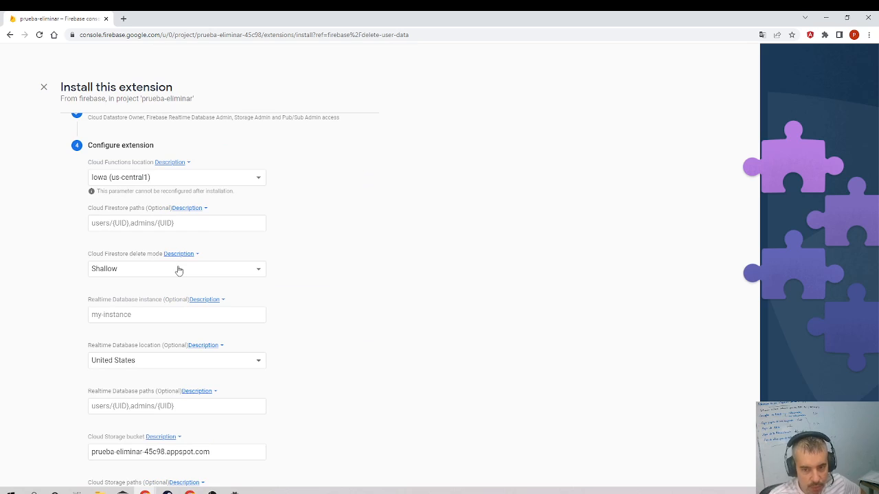
Step: Choose Iowa (us-central1) as the Cloud Functions location for the extension
click(240, 178)
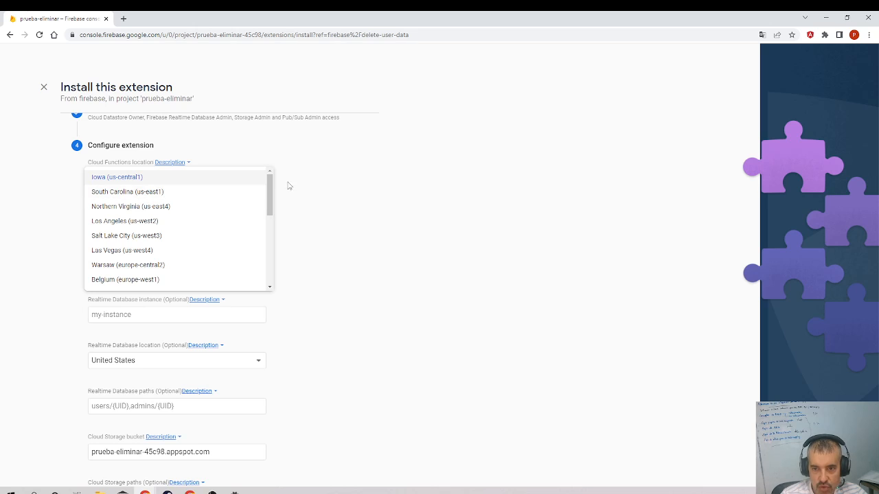
click(209, 180)
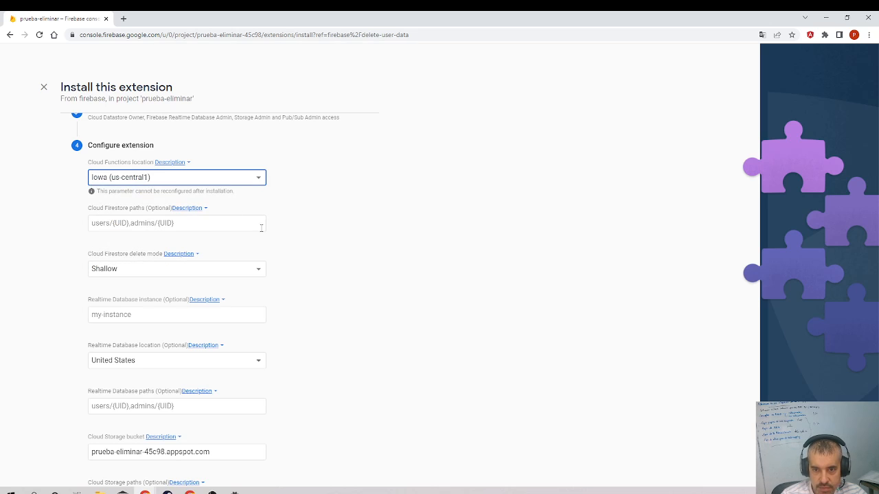
click(165, 220)
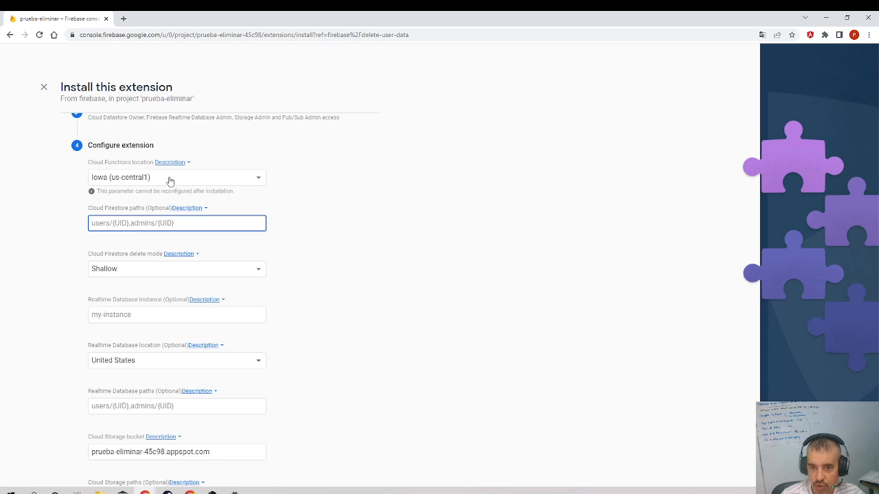
Step: Arrange the extension setup and Cloud Firestore windows side by side and open the users collection
click(123, 19)
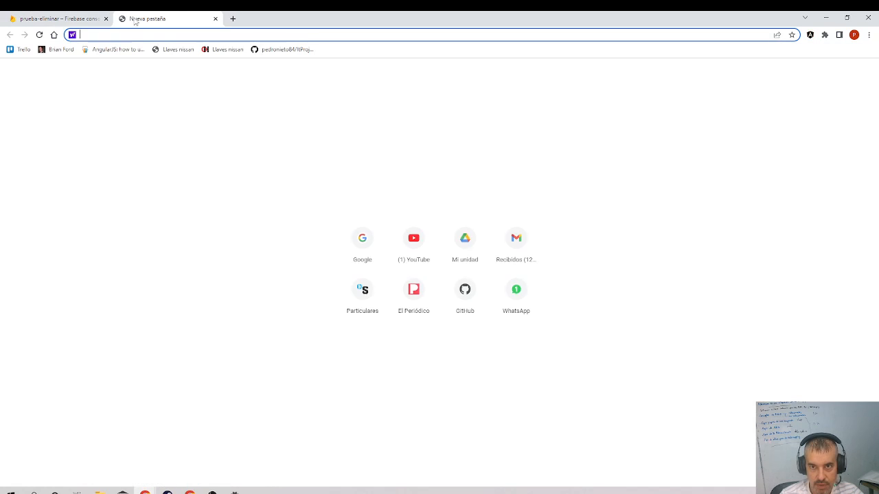
drag(135, 20, 0, 31)
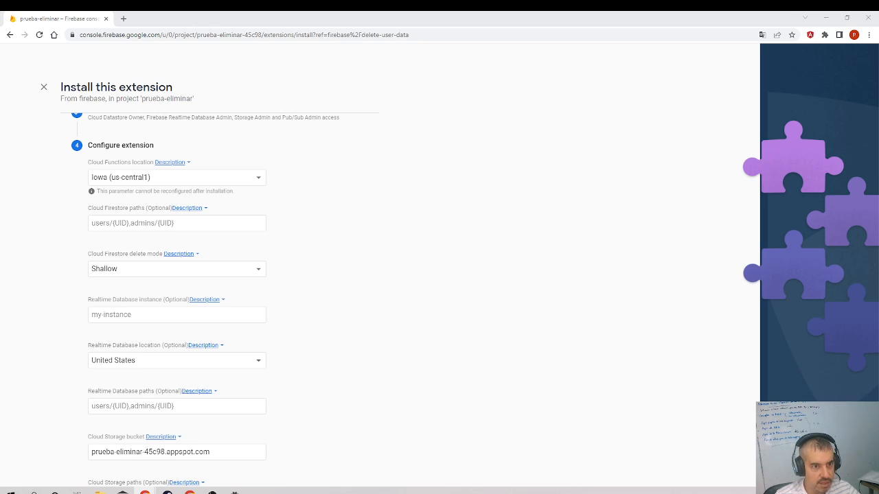
click(374, 165)
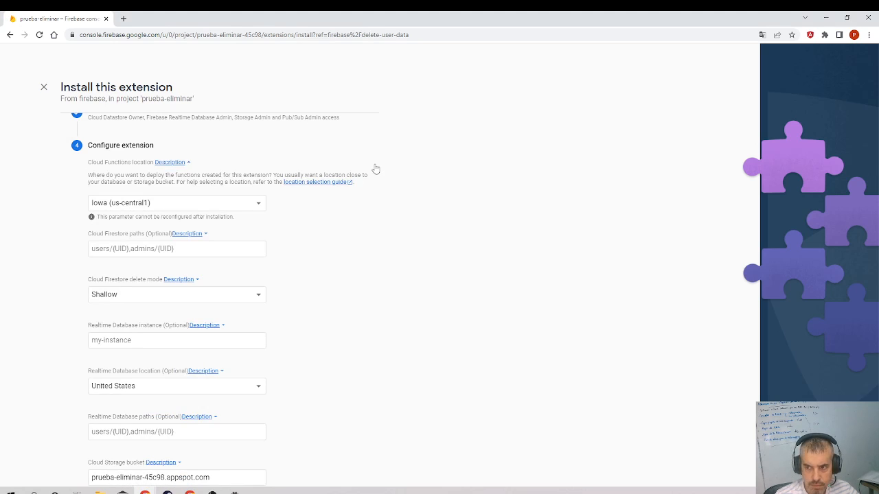
key(super+Left)
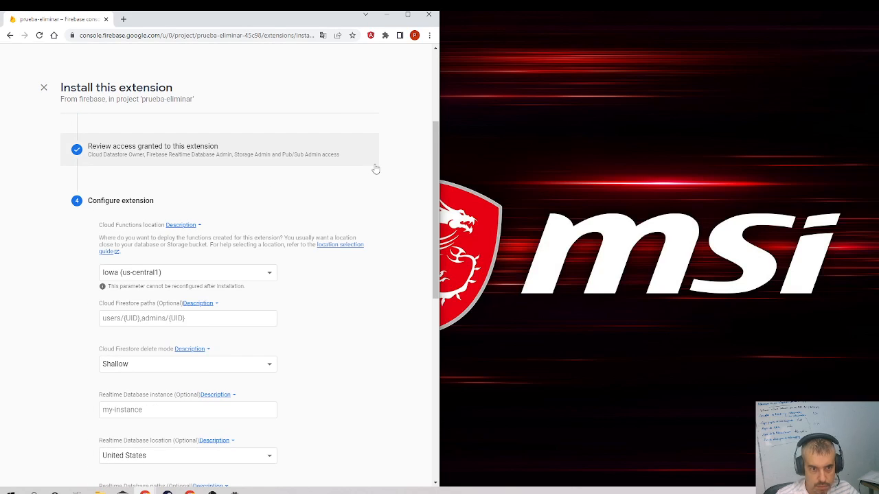
drag(0, 0, 736, 25)
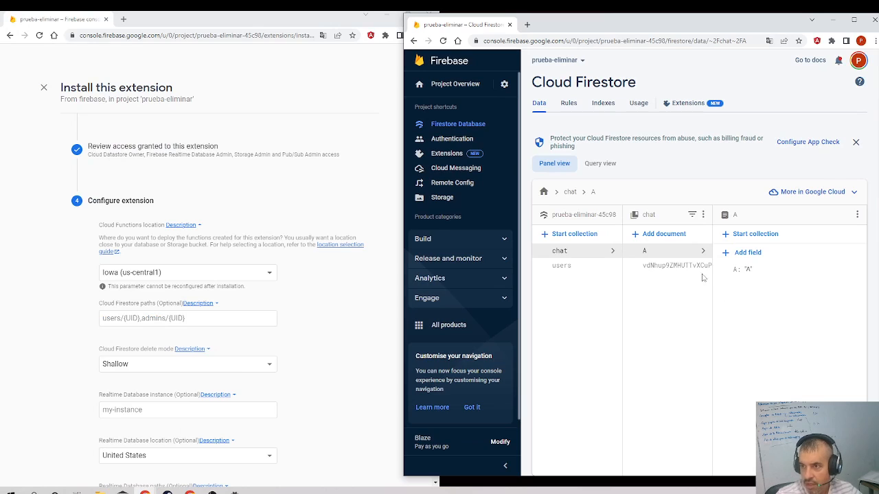
click(579, 267)
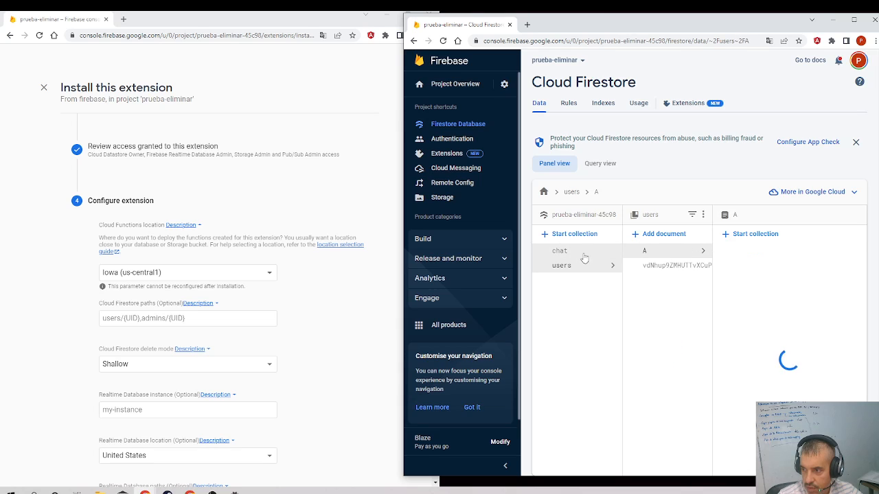
click(582, 266)
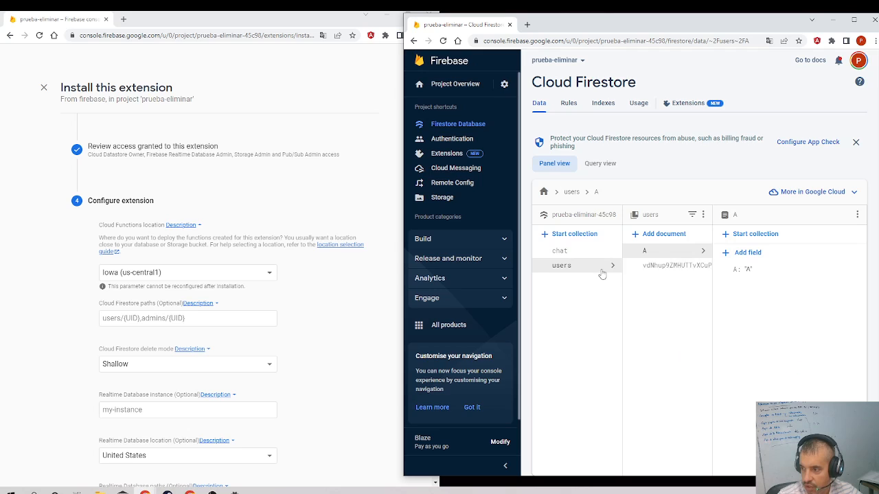
Step: Set the extension's Cloud Firestore paths to "chat/{UID}, users/{UID}"
click(114, 318)
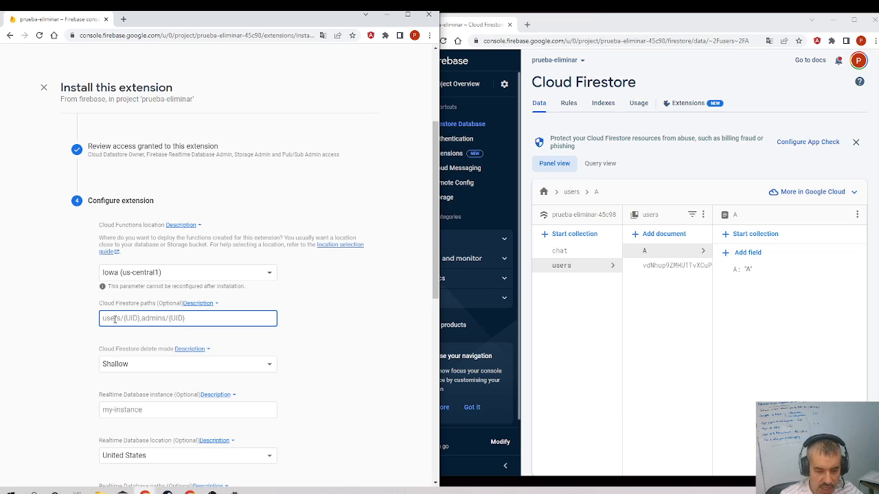
text(chat)
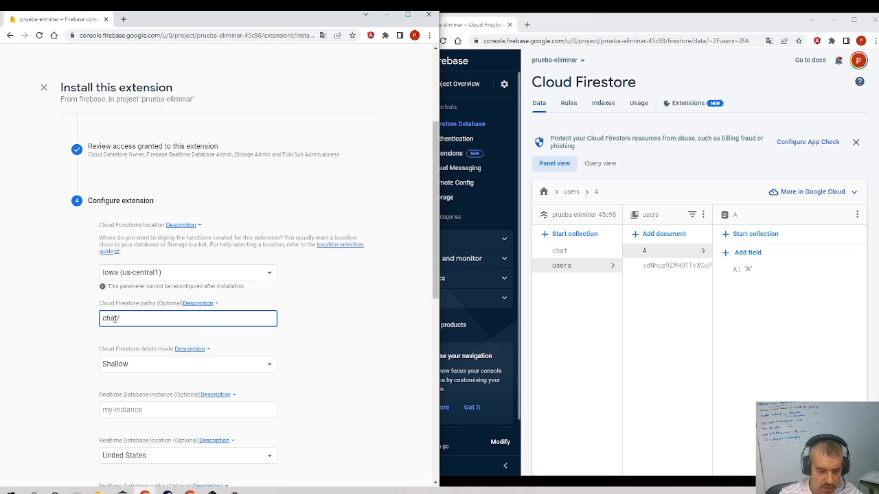
text(/{UID)
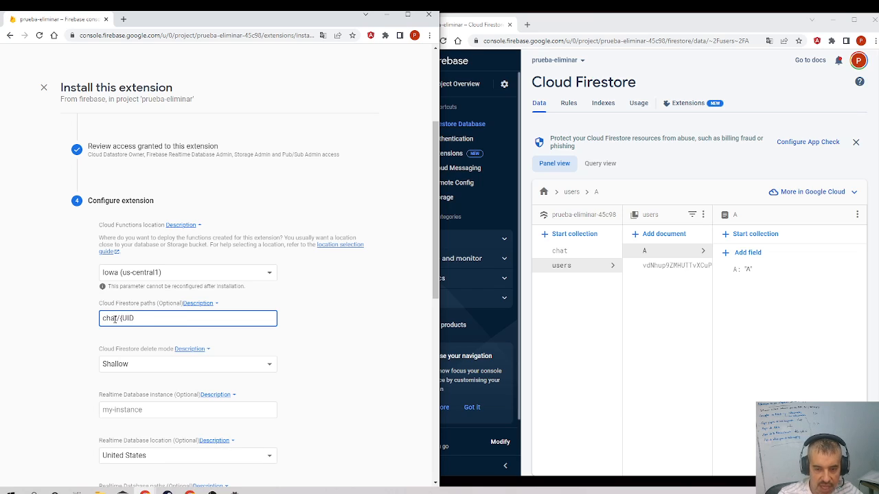
drag(140, 320, 123, 319)
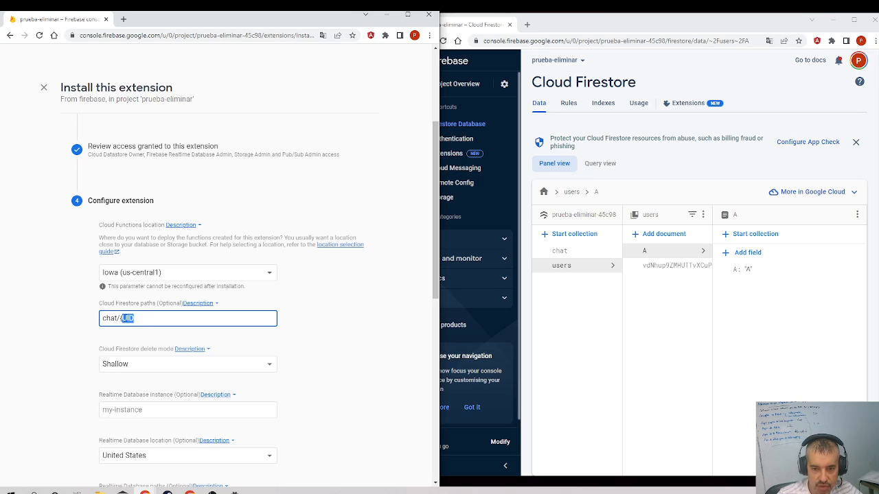
click(122, 318)
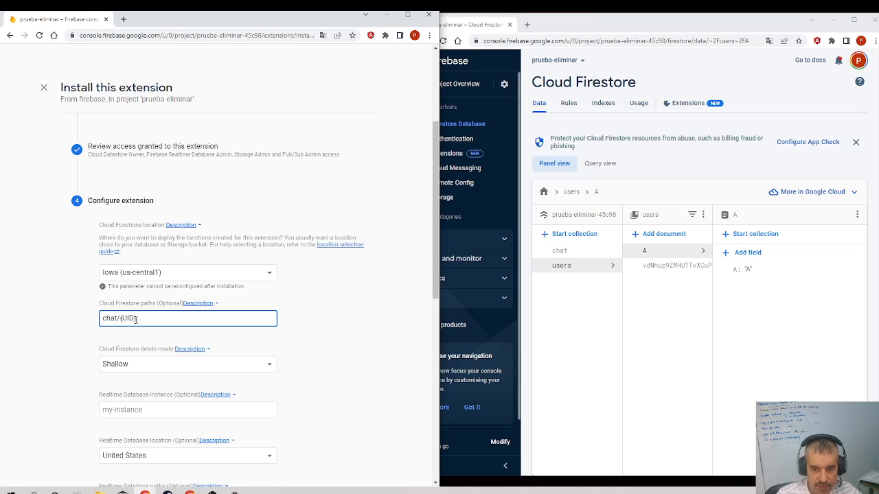
drag(135, 318, 121, 318)
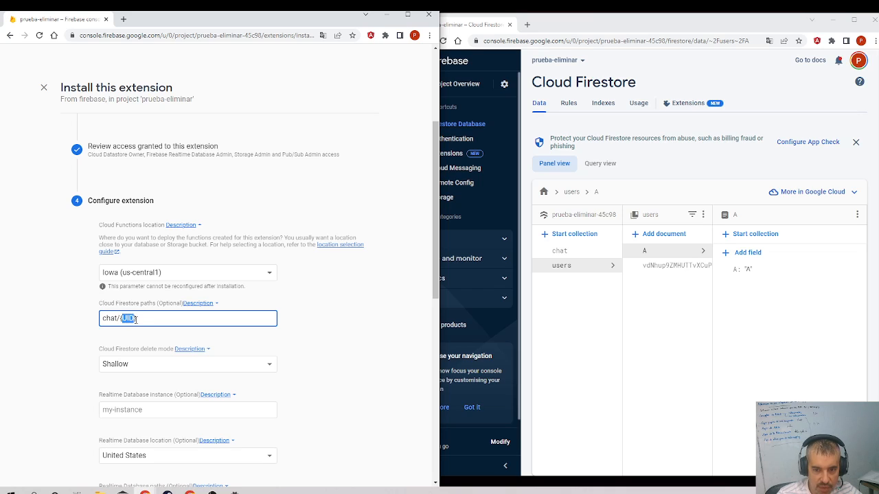
click(144, 321)
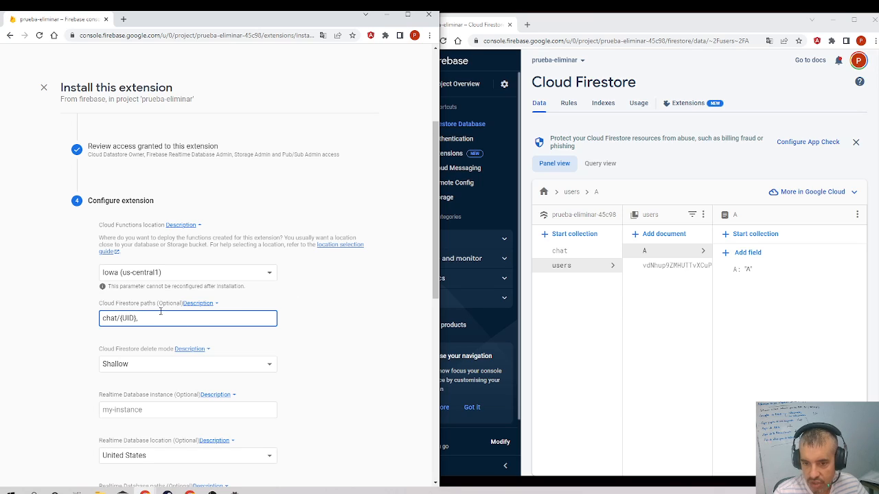
text(users/)
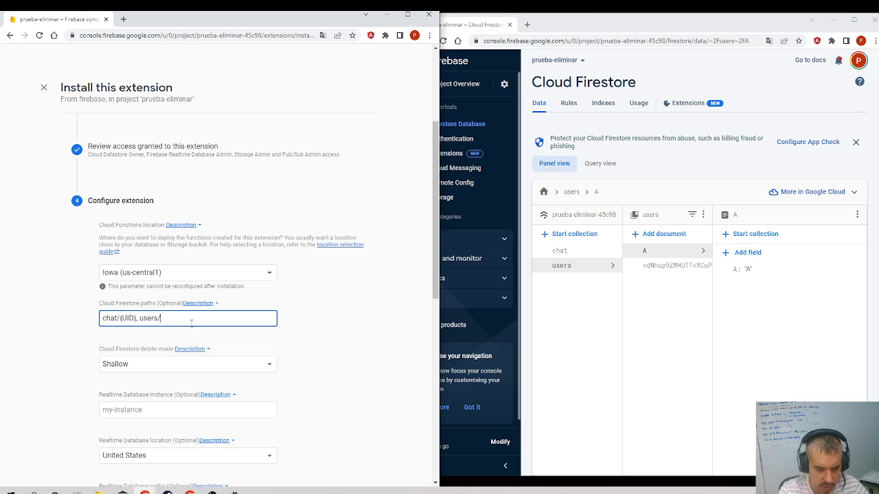
text({UID)
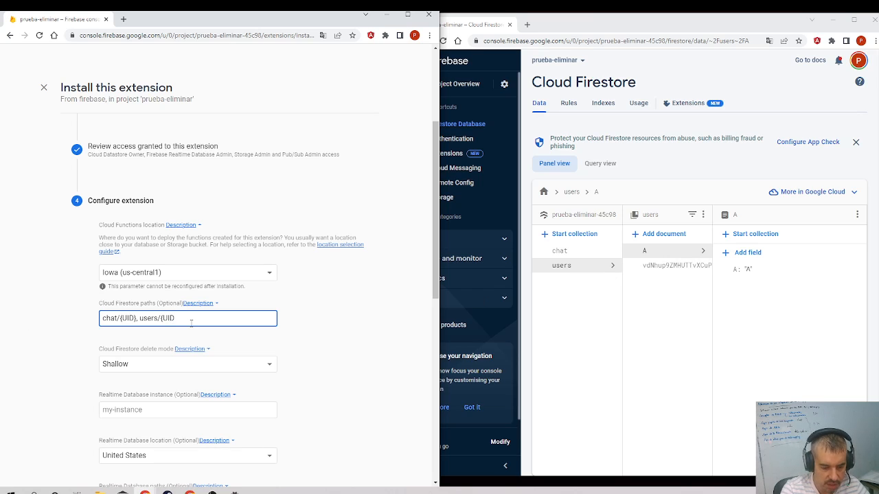
text(})
Step: Create a root Firestore collection "data" with a document named with the test user's UID and a string field data set to "data"
click(580, 233)
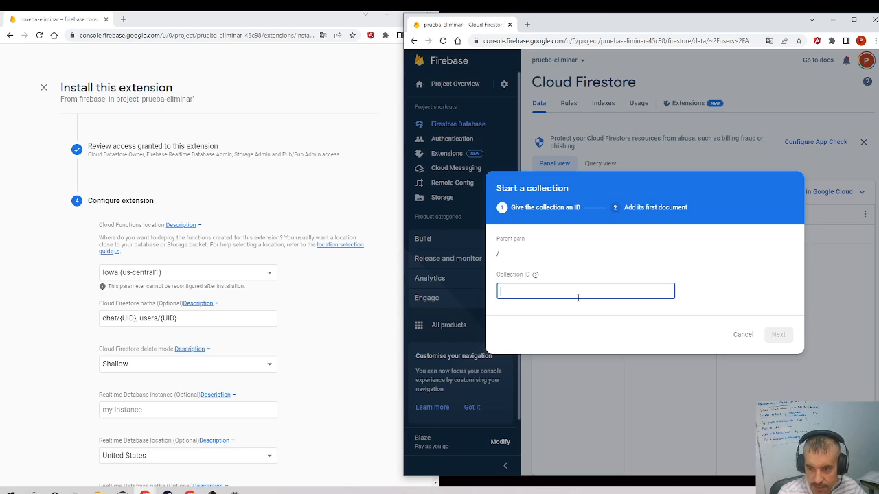
text(data)
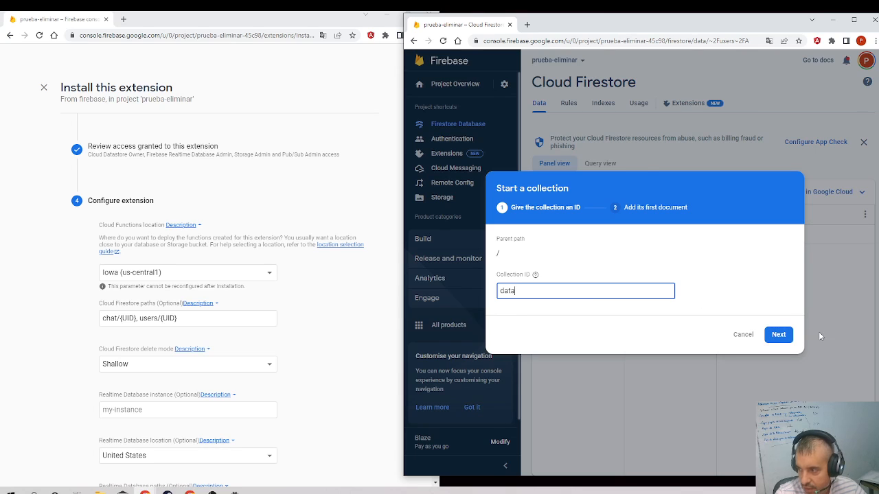
click(778, 334)
text(vdNhup9ZMHUTTvXCuPP4DJNhDzt2)
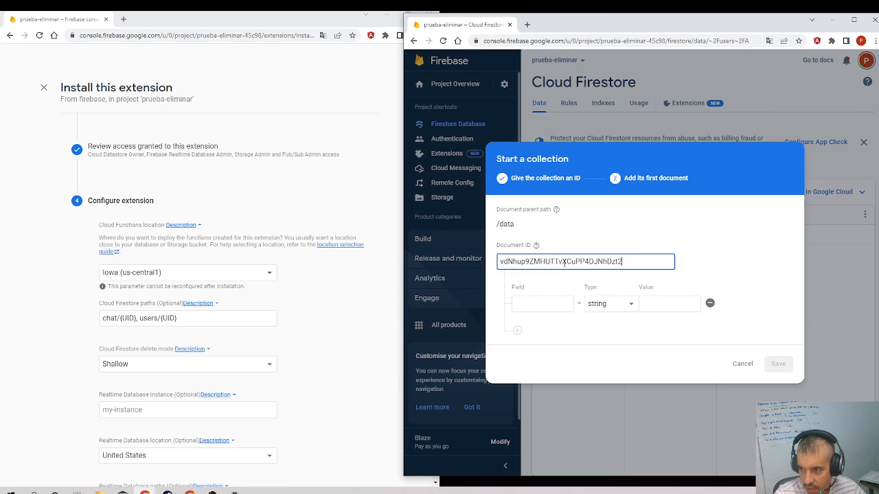
click(544, 303)
text(asdf)
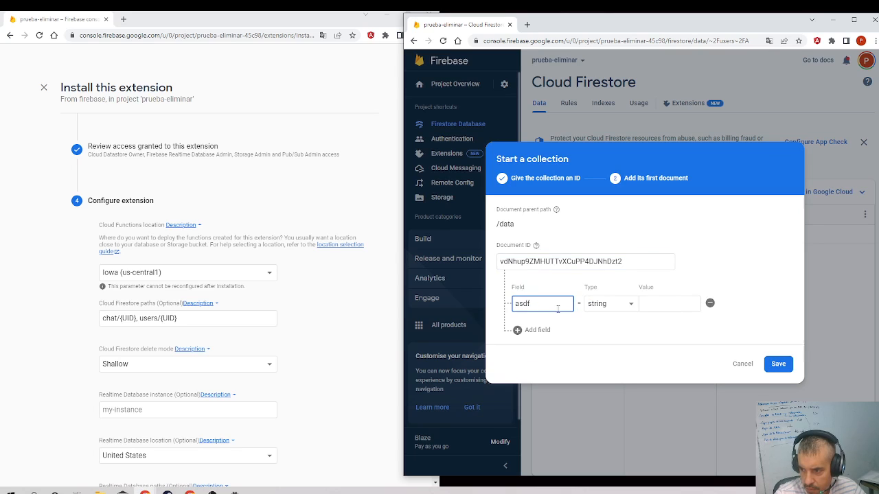
drag(560, 307, 483, 313)
text(A)
click(661, 304)
text(A)
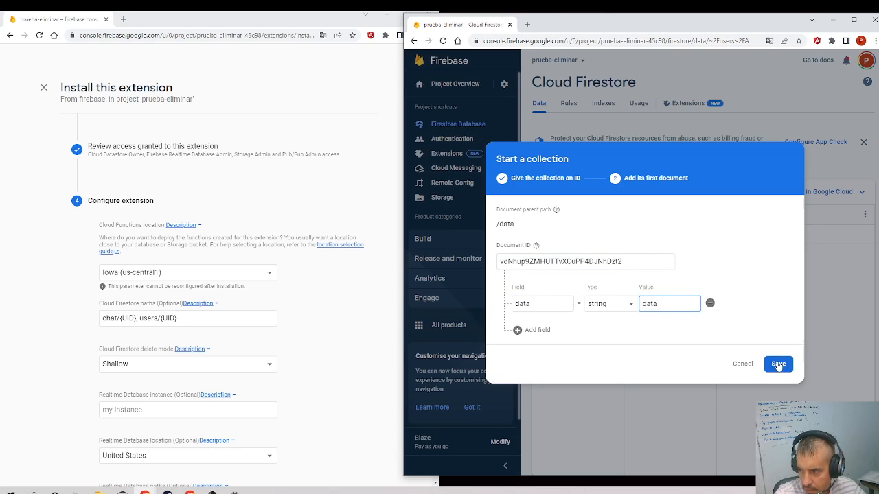
click(778, 364)
Step: Append "data/{UID}" to the extension's comma-separated Cloud Firestore paths
click(207, 321)
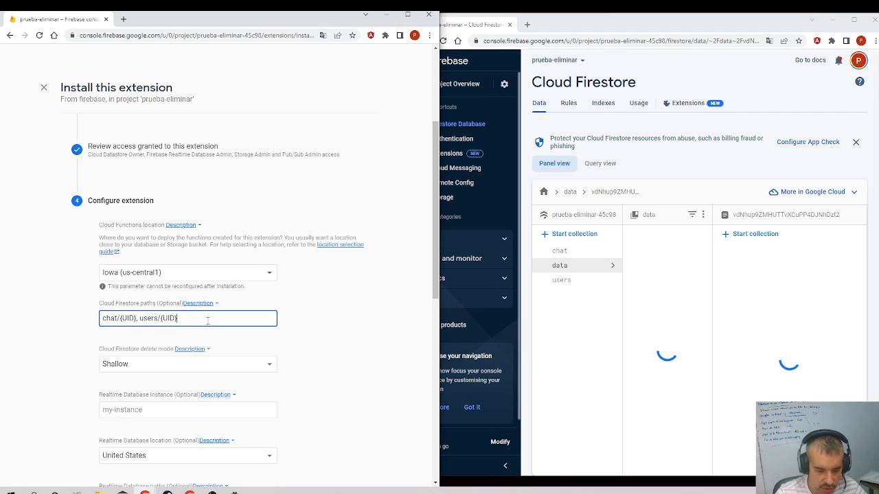
text(data)
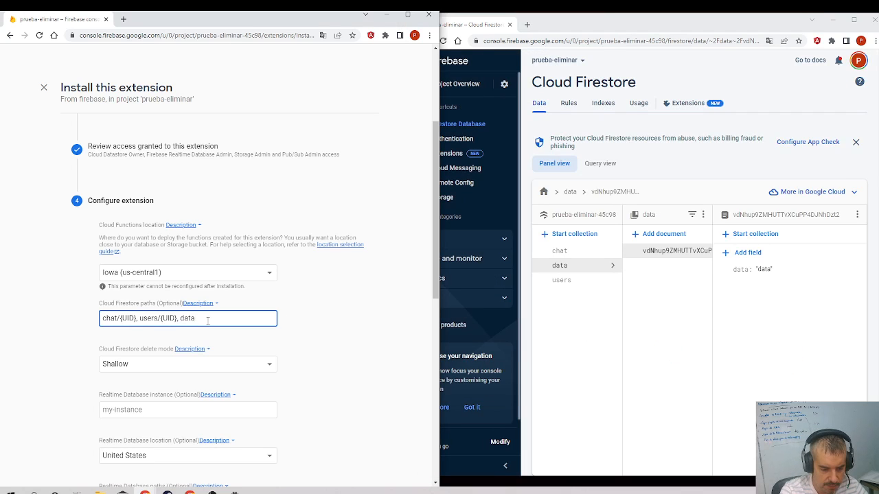
text(/{U)
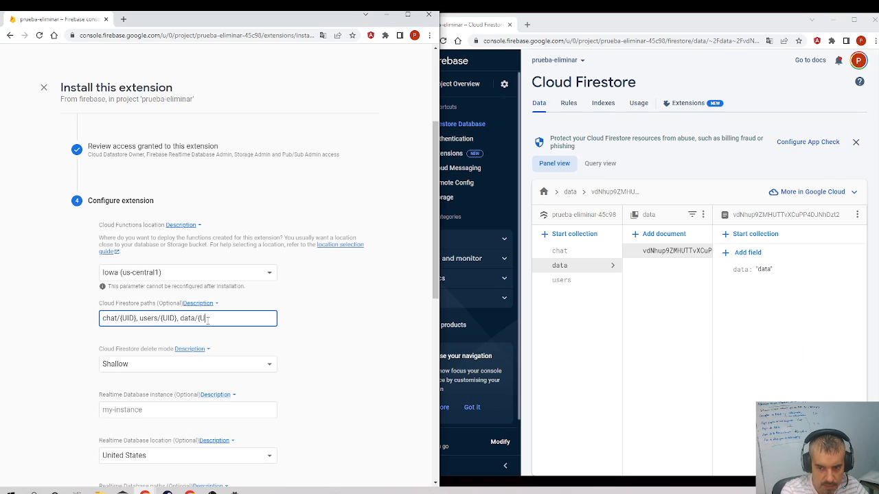
text(ID)
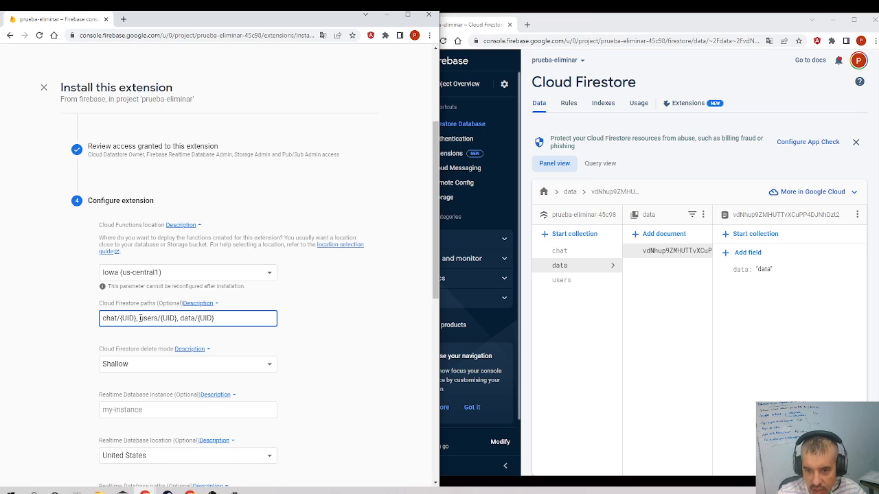
Step: Review the Cloud Firestore paths and delete mode options, and inspect the test user's documents in the users and chat collections
drag(140, 317, 181, 318)
click(195, 317)
scroll(196, 302, down, 3)
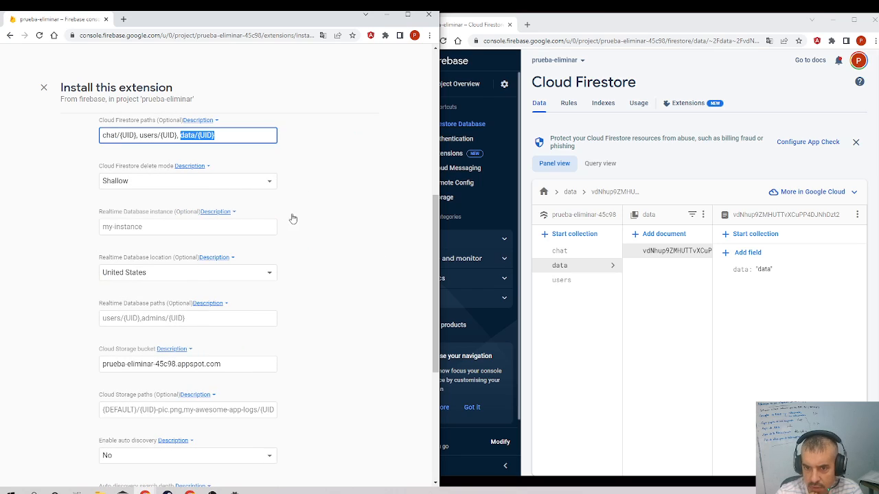
click(256, 182)
click(257, 175)
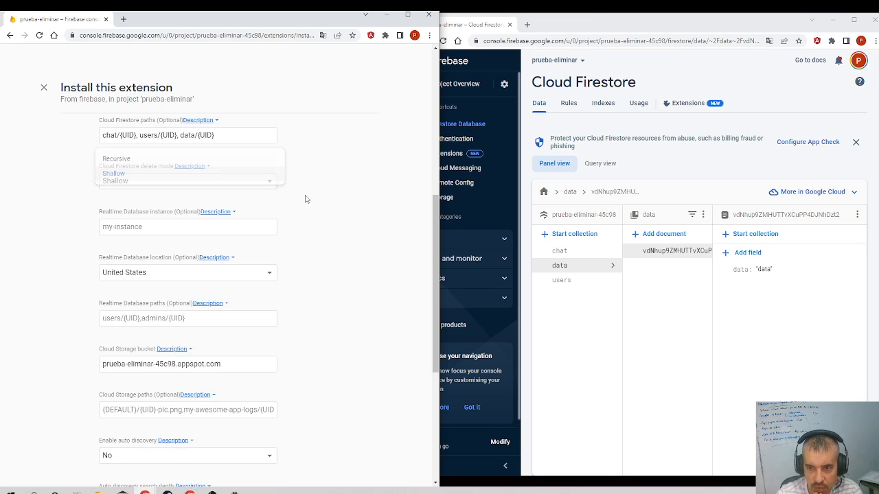
click(591, 261)
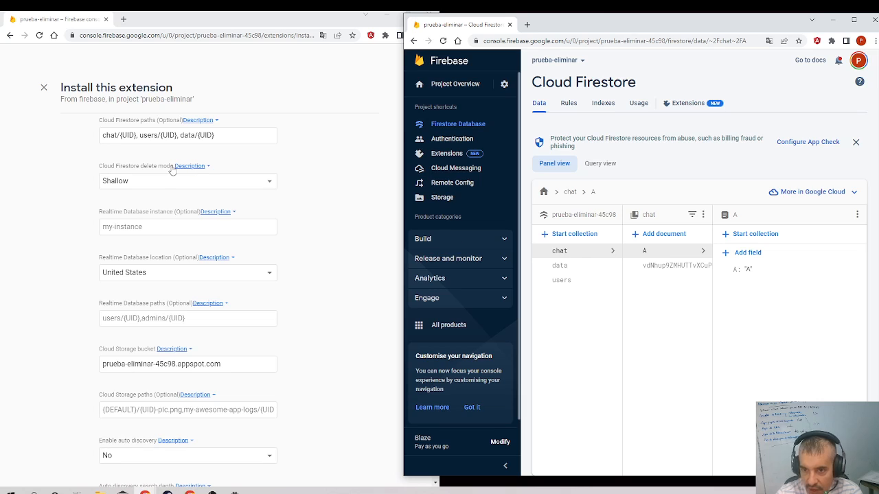
click(597, 280)
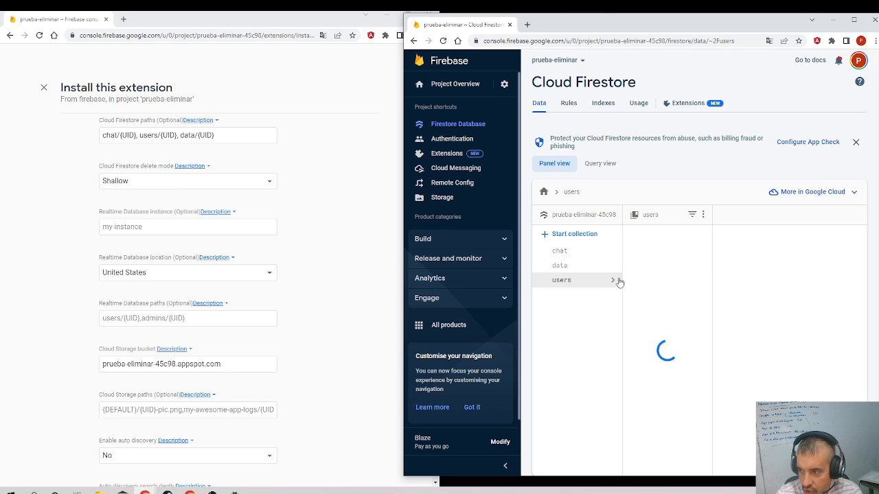
click(659, 265)
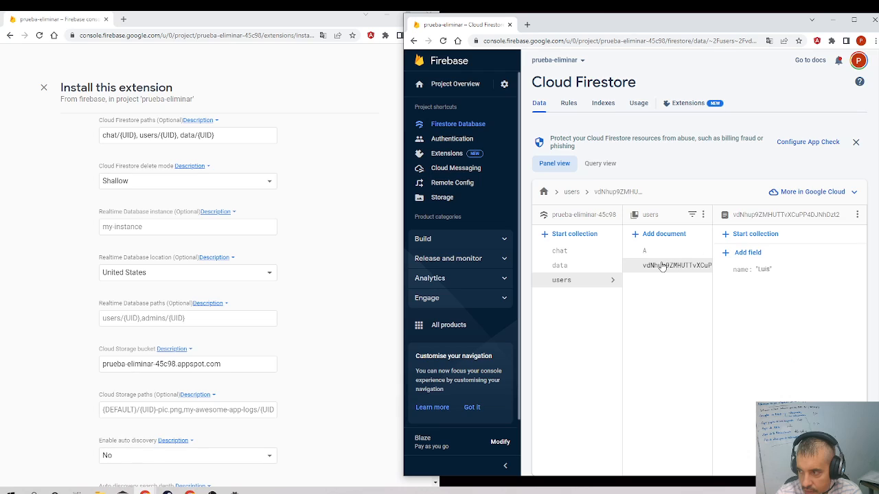
click(557, 251)
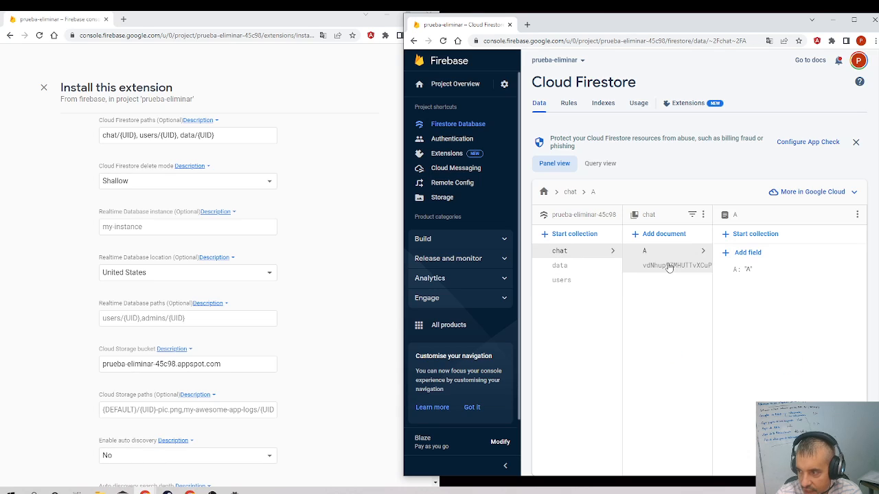
click(664, 265)
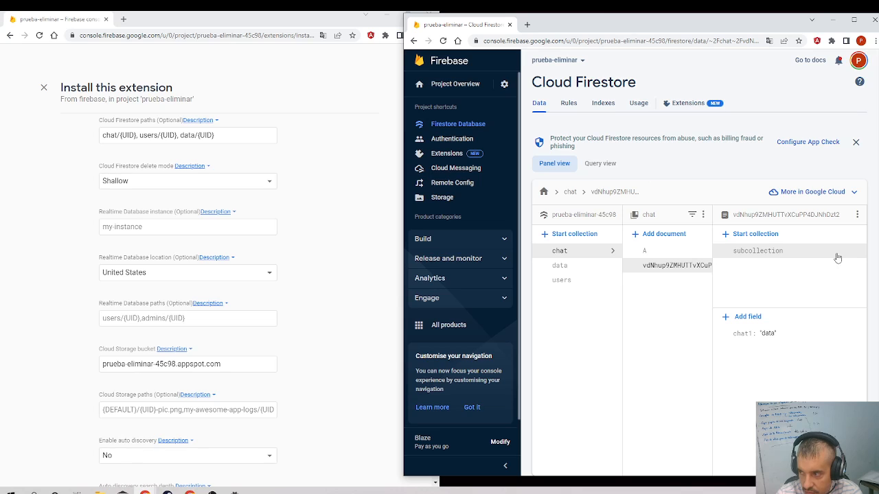
Step: Set the extension's Cloud Firestore delete mode to Recursive
click(142, 181)
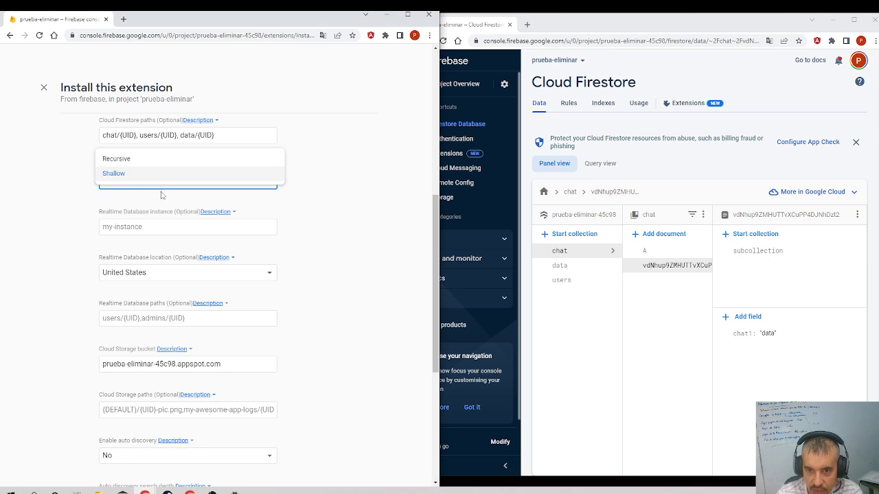
click(157, 157)
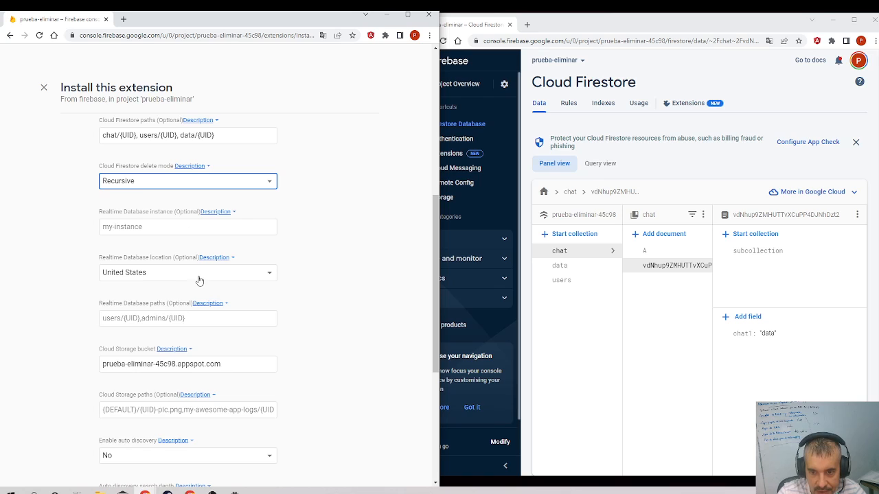
click(134, 317)
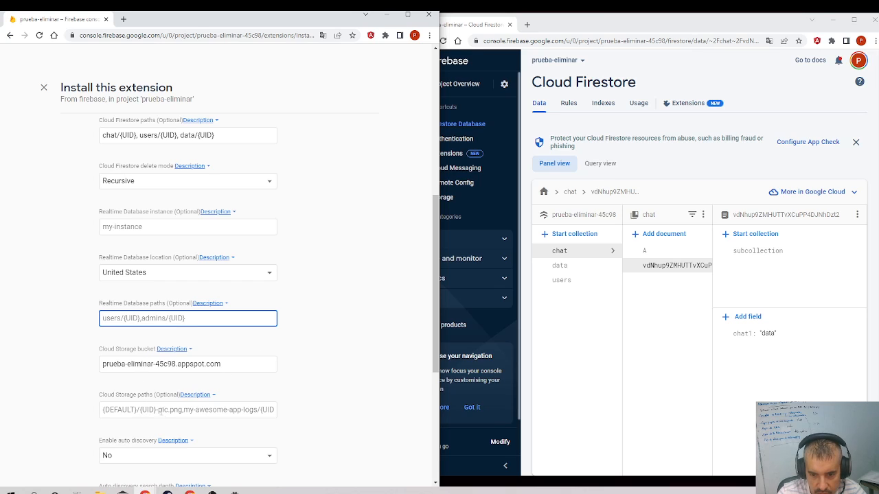
Step: Narrow the extension setup window and open the project's Storage files beside it
click(173, 411)
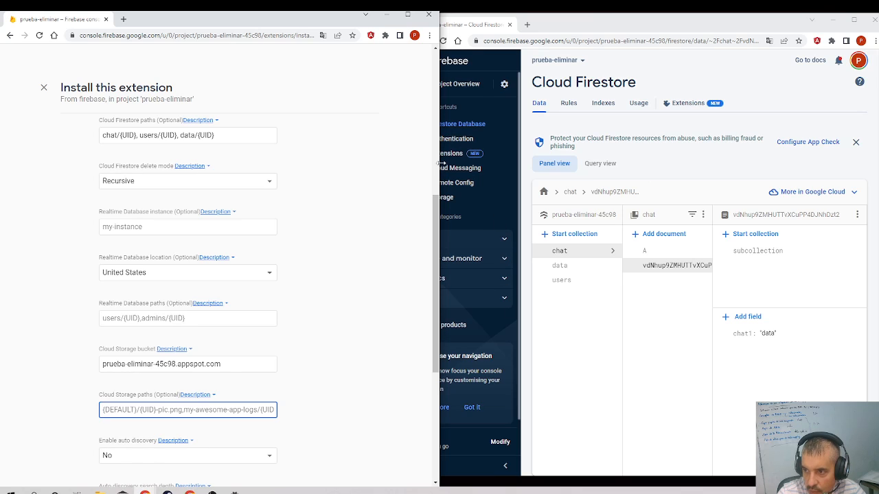
drag(443, 162, 401, 162)
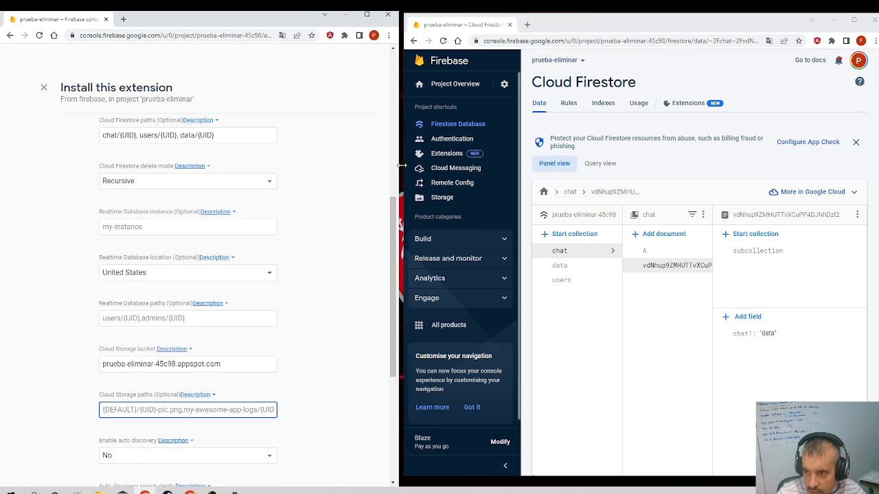
click(443, 198)
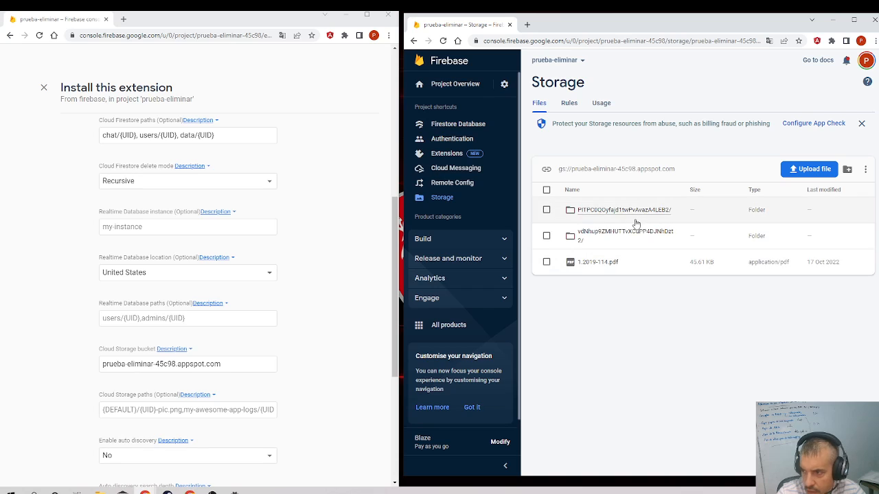
Step: Enter "{DEFAULT}" as the beginning of the extension's Cloud Storage paths
click(152, 410)
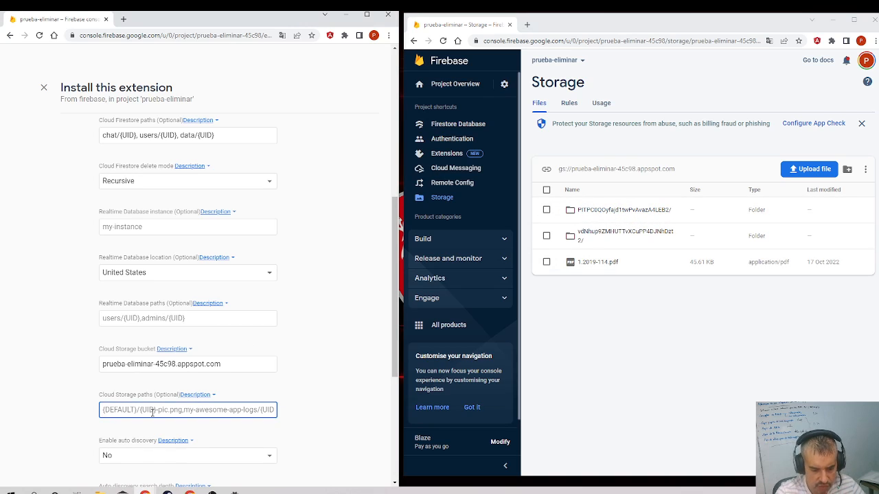
key(ctrl+a)
text({UID)
key(BackSpace)
key(BackSpace)
key(BackSpace)
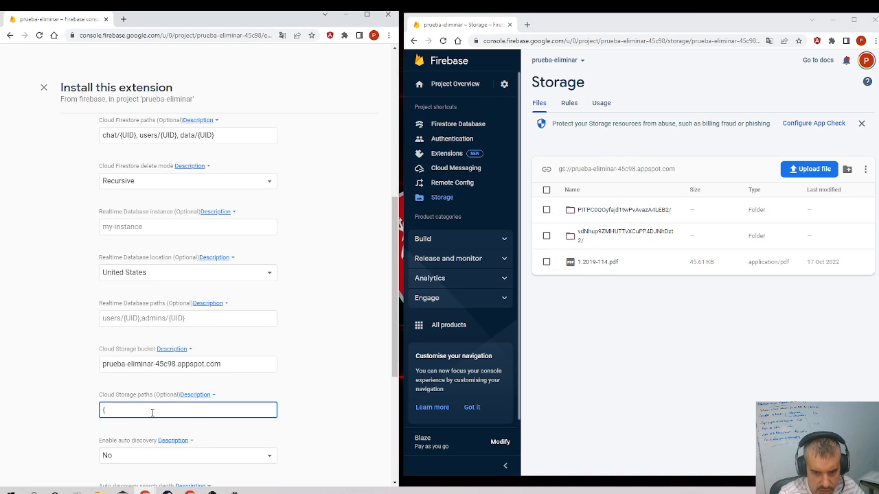
key(BackSpace)
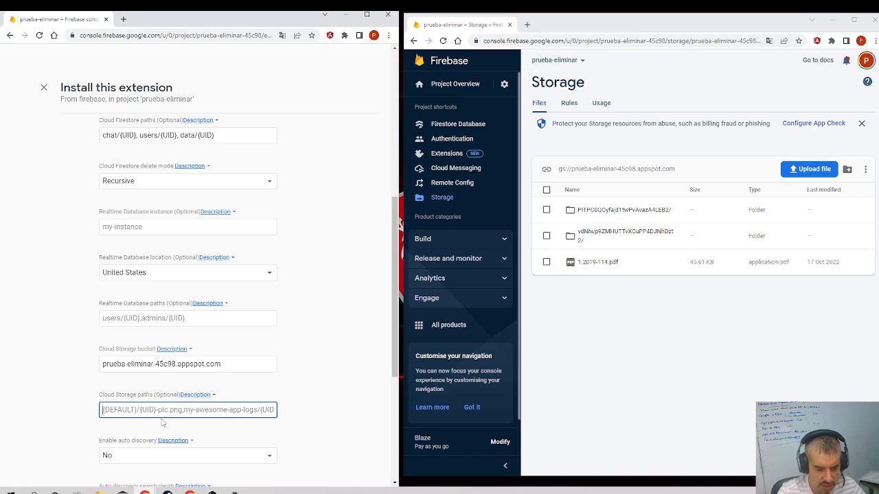
text({DEFAULT)
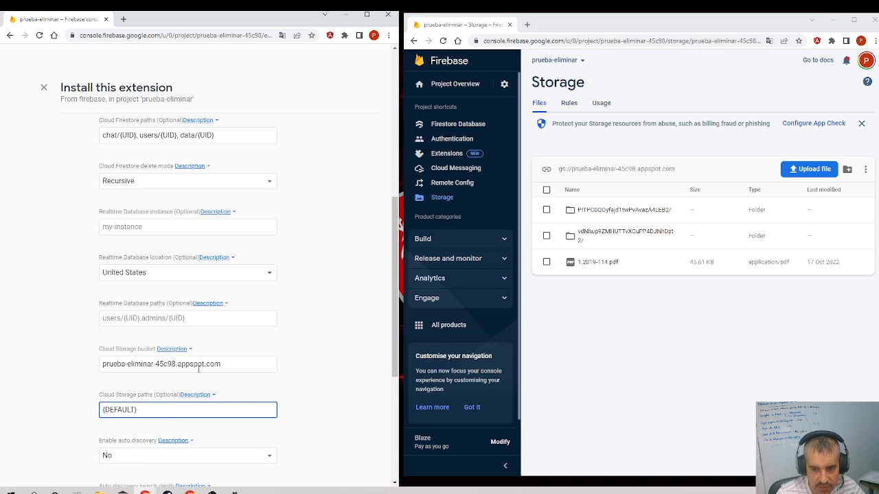
Step: Compare the Cloud Storage bucket name with the {DEFAULT} placeholder in the Cloud Storage paths
drag(232, 368, 101, 364)
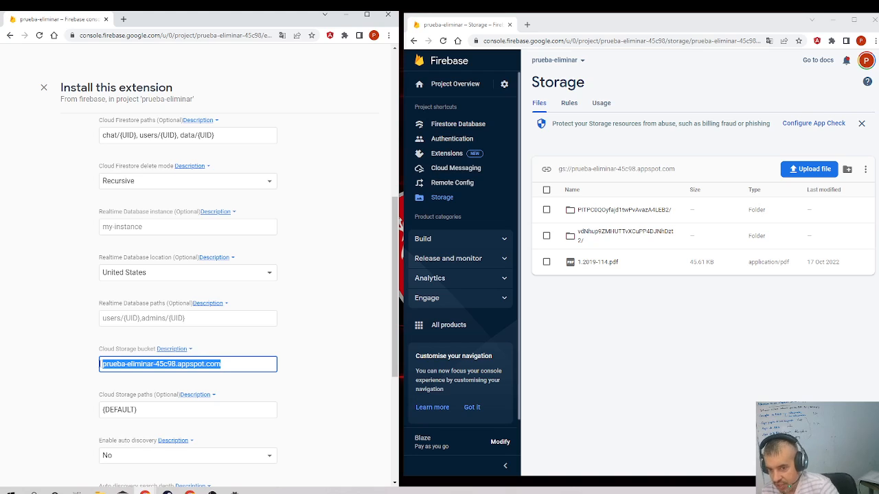
click(268, 364)
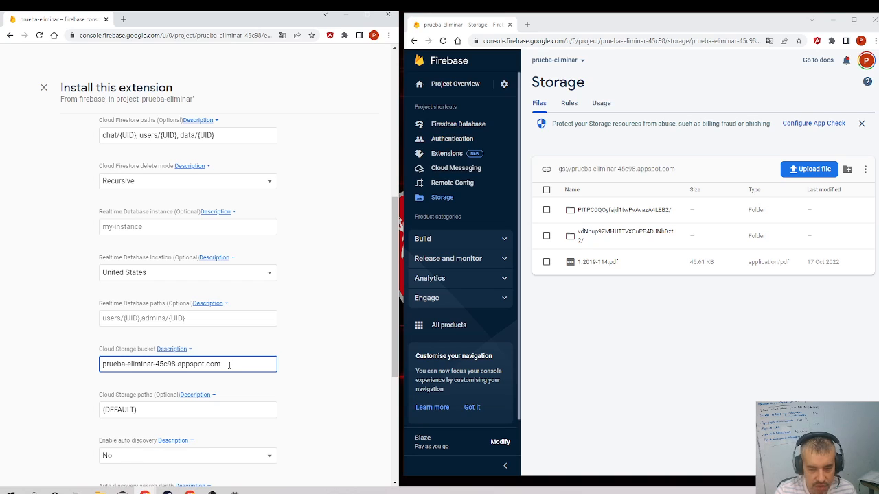
drag(229, 364, 81, 363)
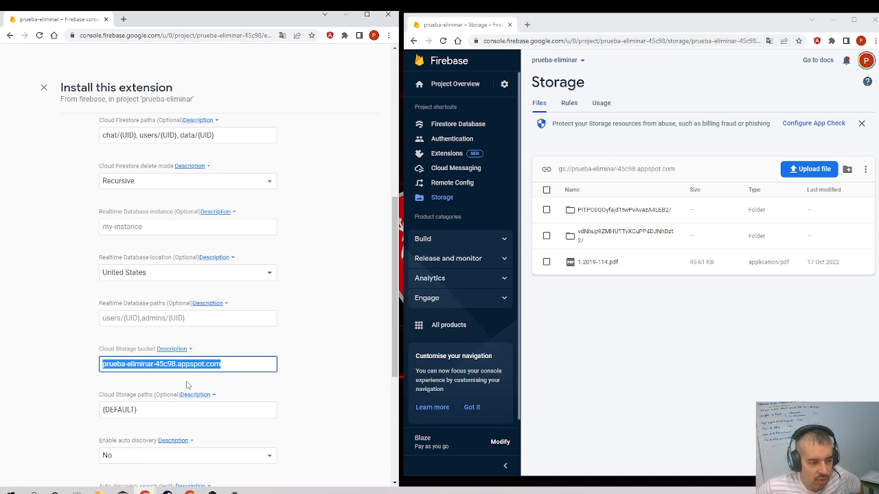
click(228, 363)
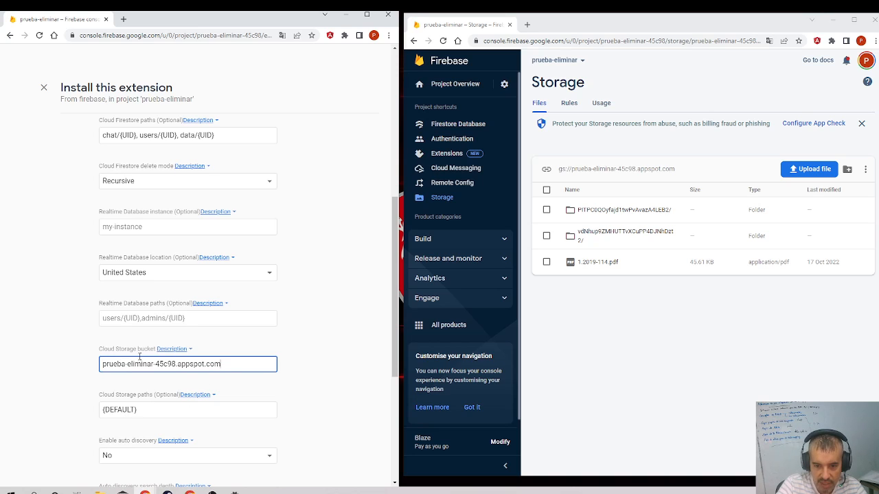
triple_click(135, 410)
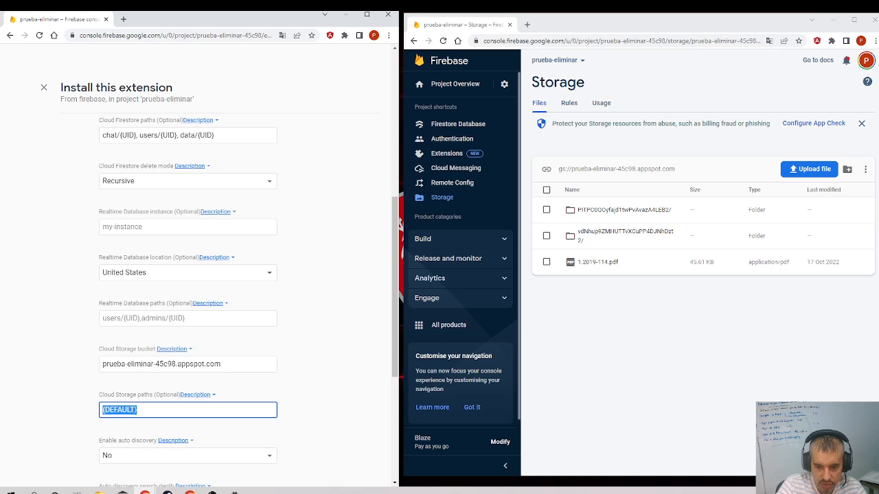
click(141, 408)
double_click(122, 410)
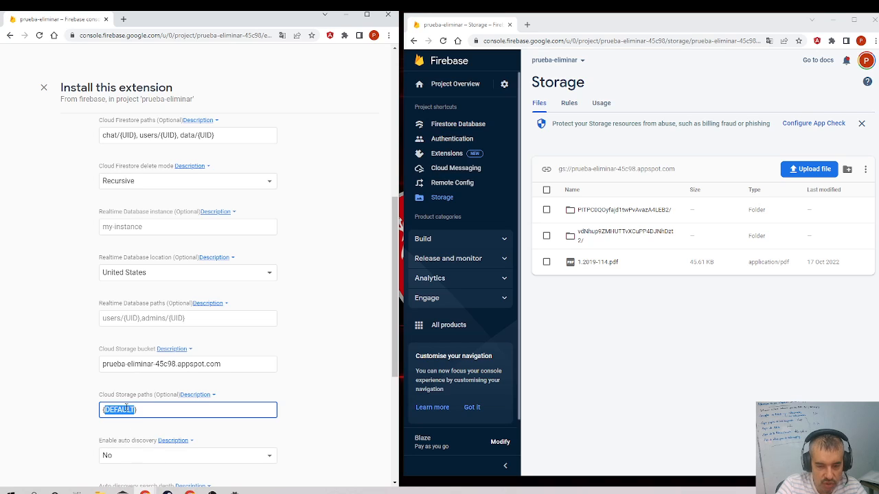
drag(220, 365, 71, 368)
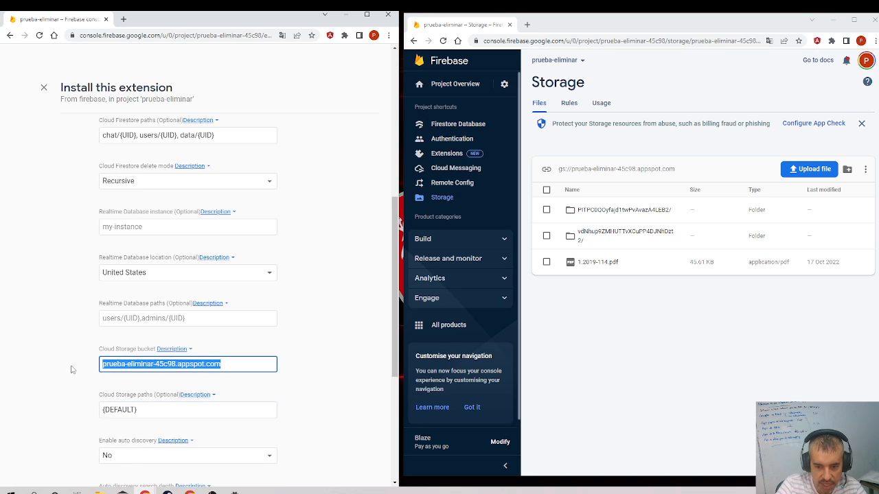
Step: Append "/{UID}" to the {DEFAULT} placeholder in the extension's Cloud Storage paths
click(159, 409)
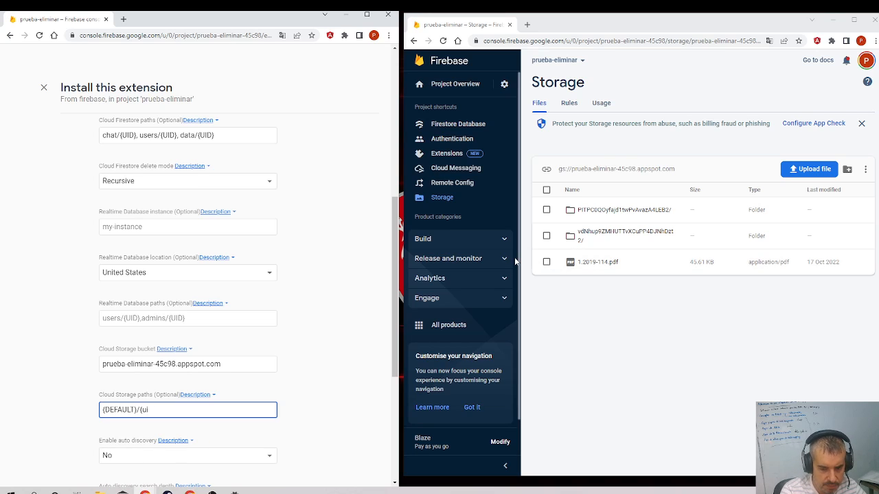
text(/{UID)
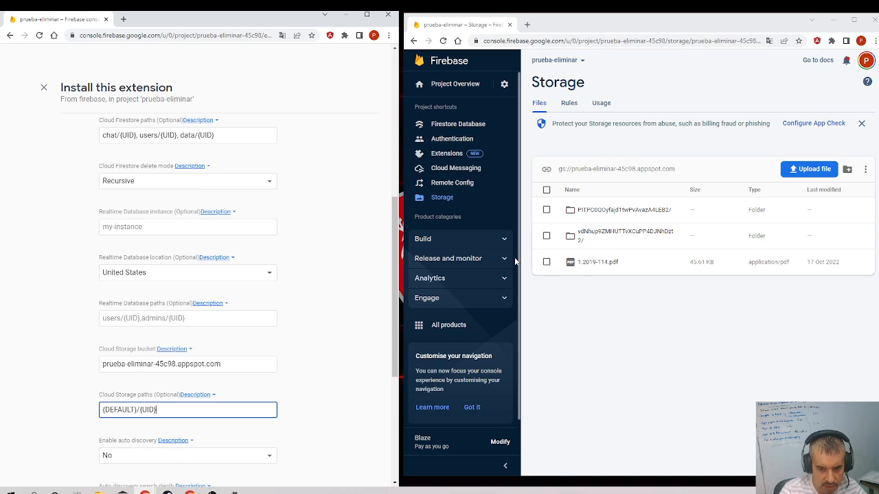
Step: Review the auto discovery option and its description, the search depth, the search fields and the rest of the extension configuration
drag(396, 265, 397, 335)
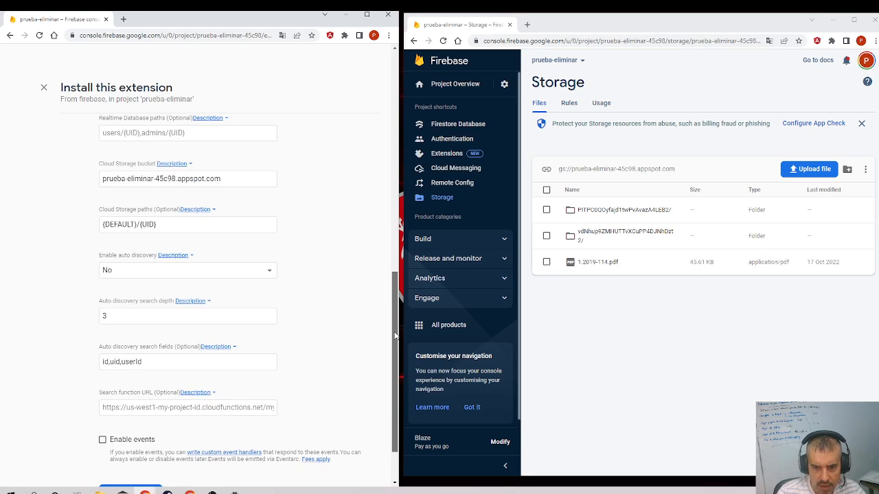
click(156, 273)
click(322, 302)
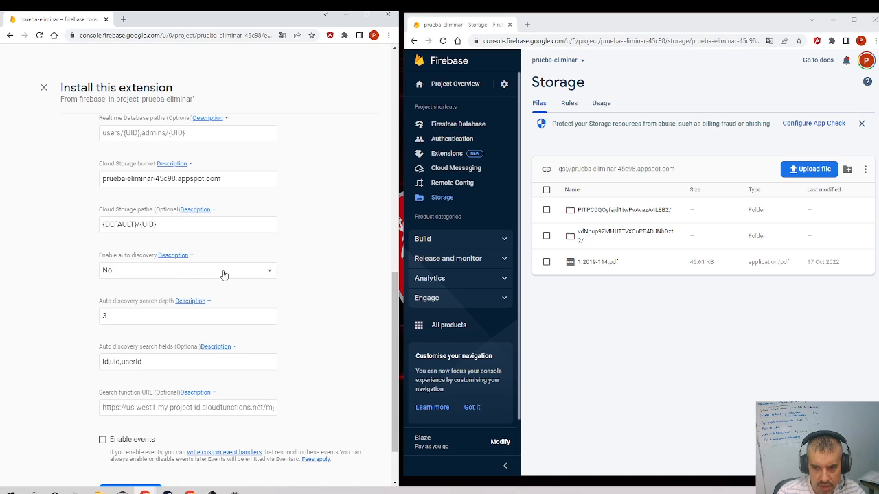
click(180, 258)
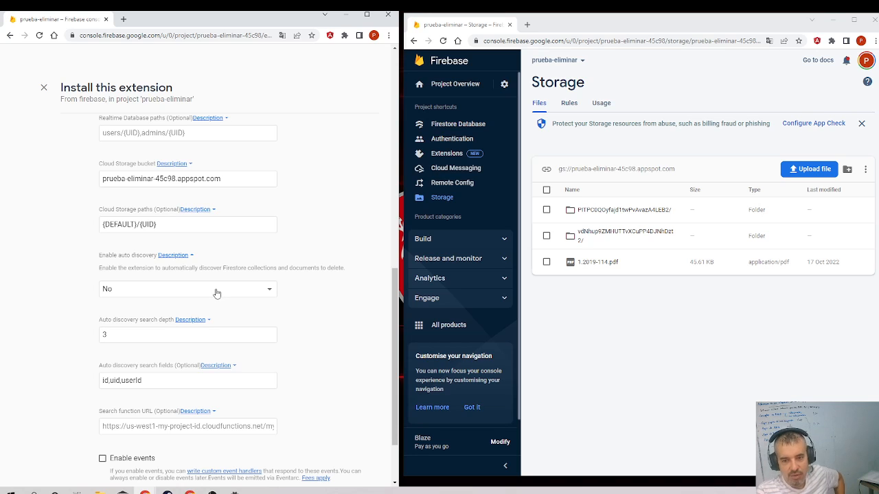
click(192, 255)
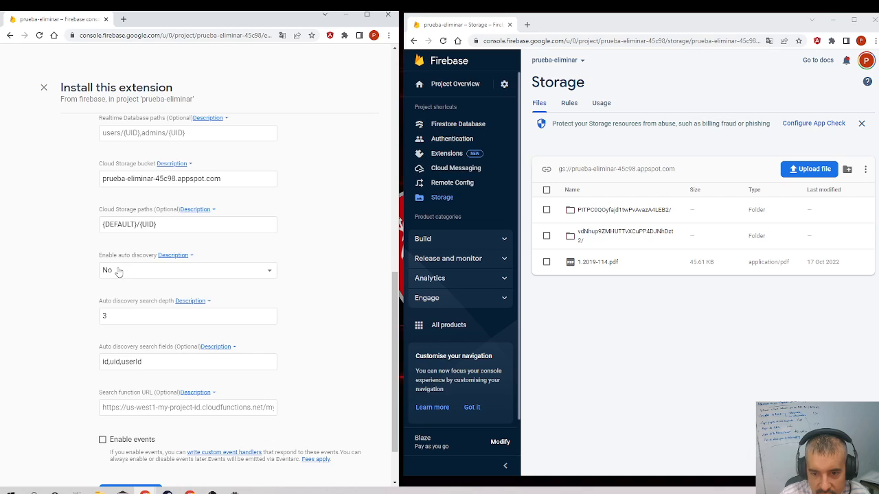
click(129, 317)
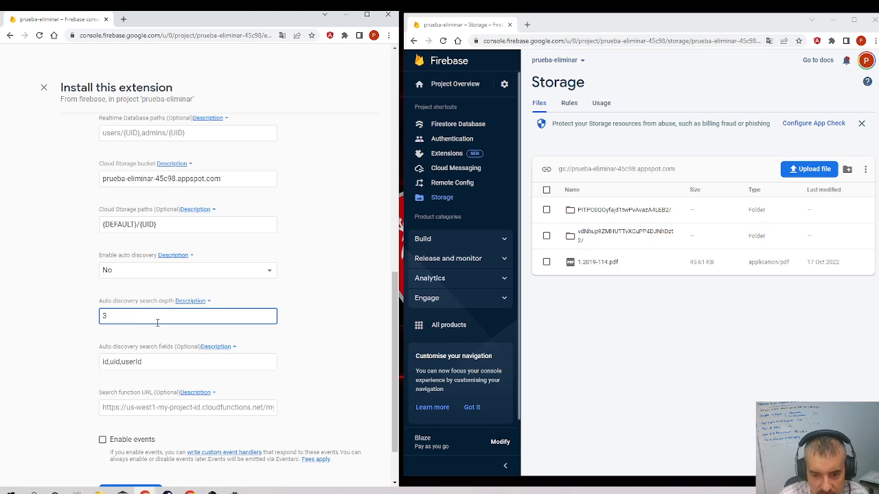
click(175, 363)
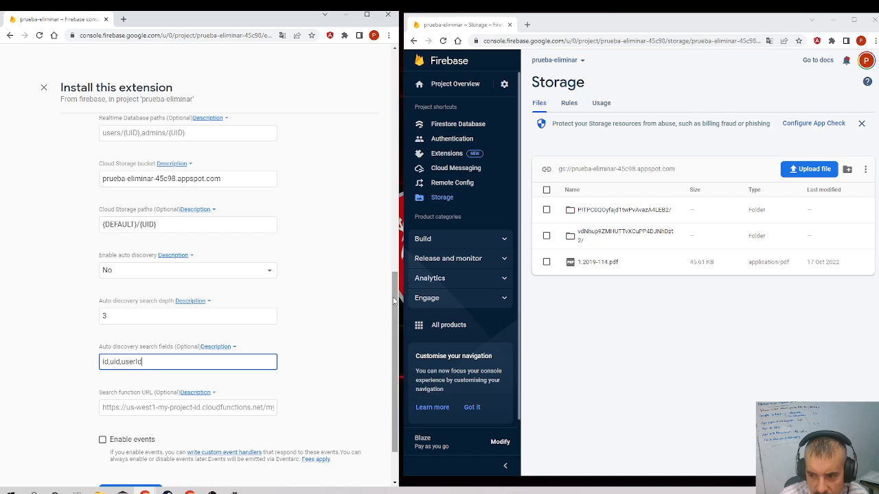
scroll(397, 327, down, 1)
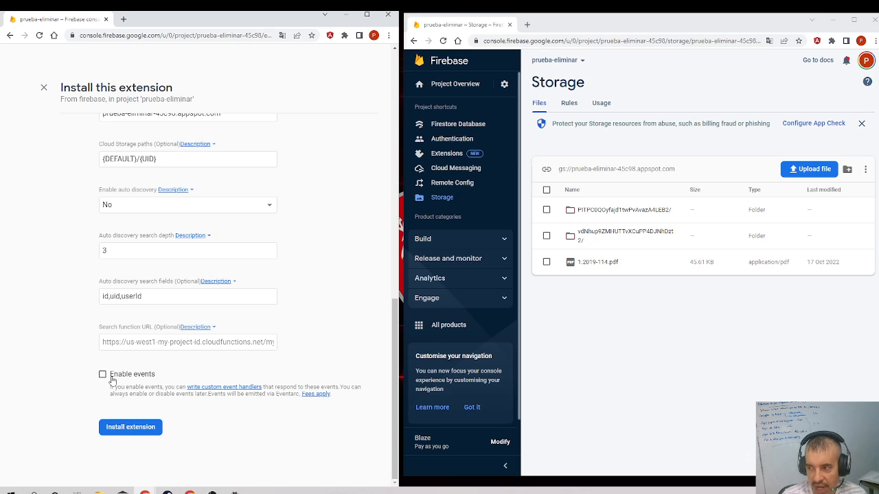
scroll(156, 361, up, 5)
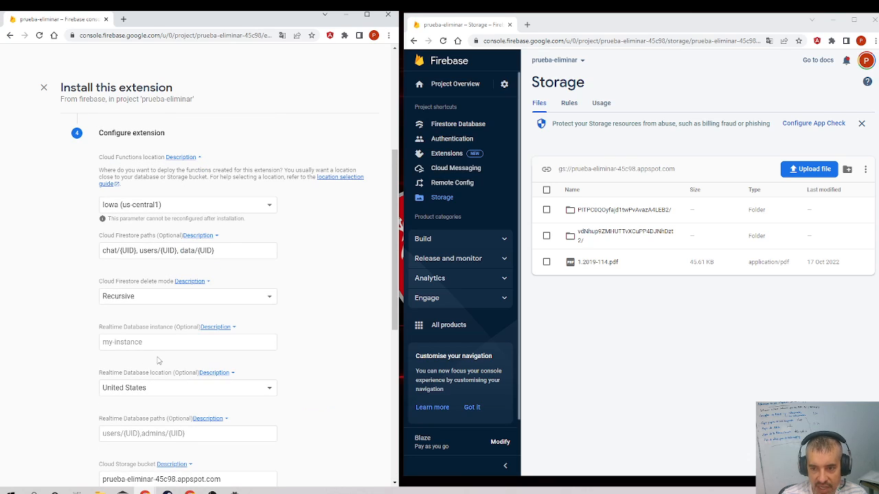
scroll(282, 319, down, 5)
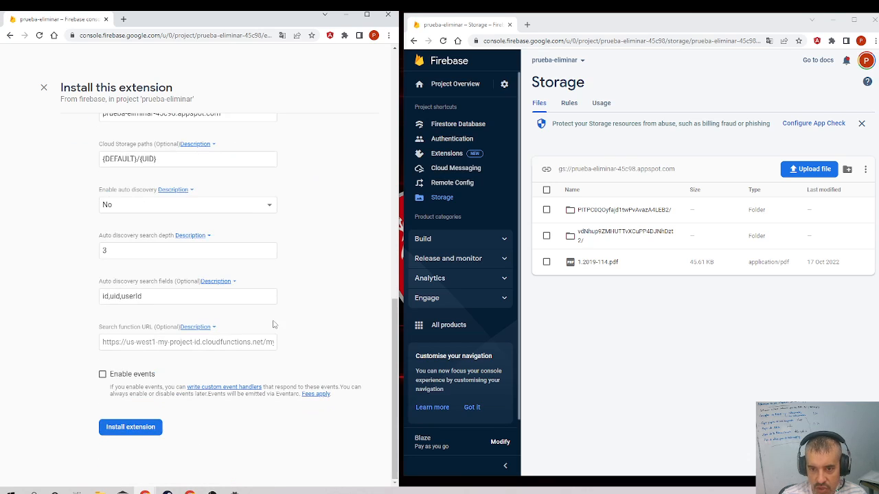
Step: Install the Delete User Data extension with the entered configuration and open its getting-started instructions
click(129, 436)
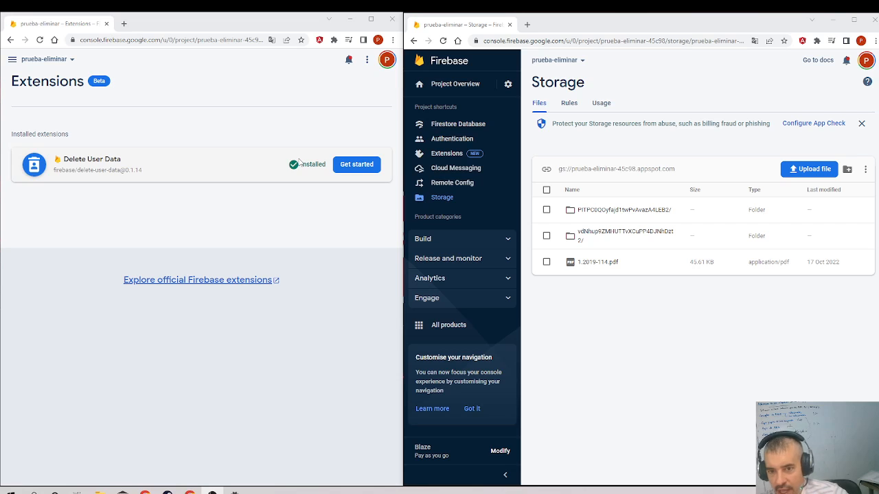
click(347, 168)
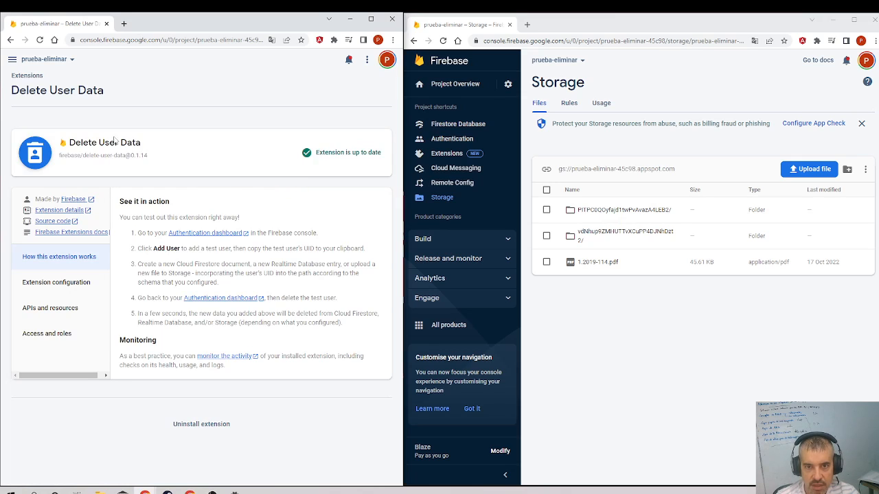
Step: Review the installed Delete User Data extension's configuration and its APIs and resources
click(12, 59)
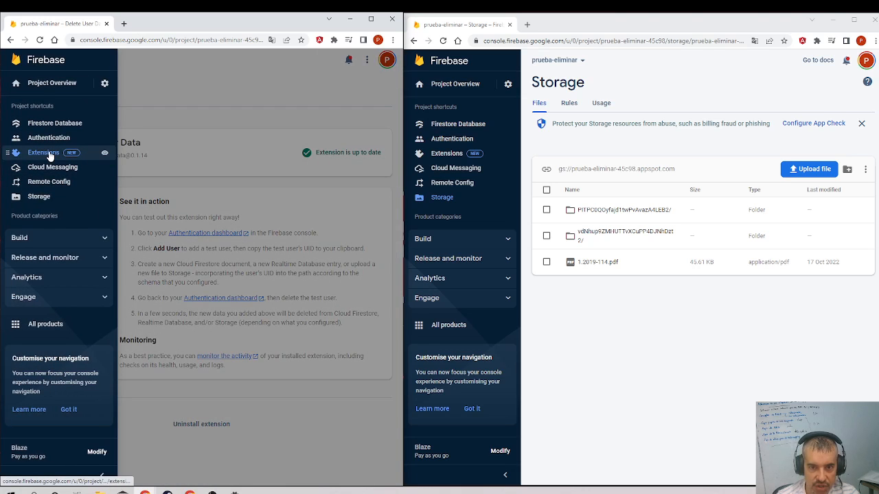
click(52, 123)
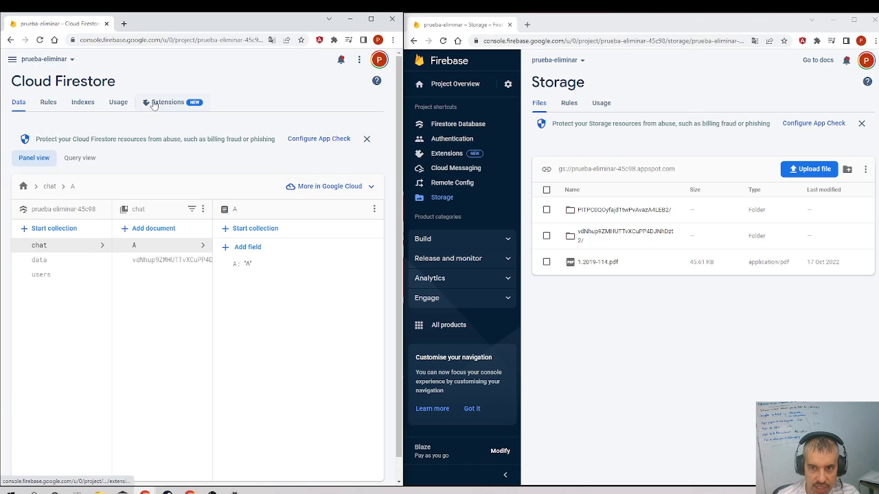
click(12, 60)
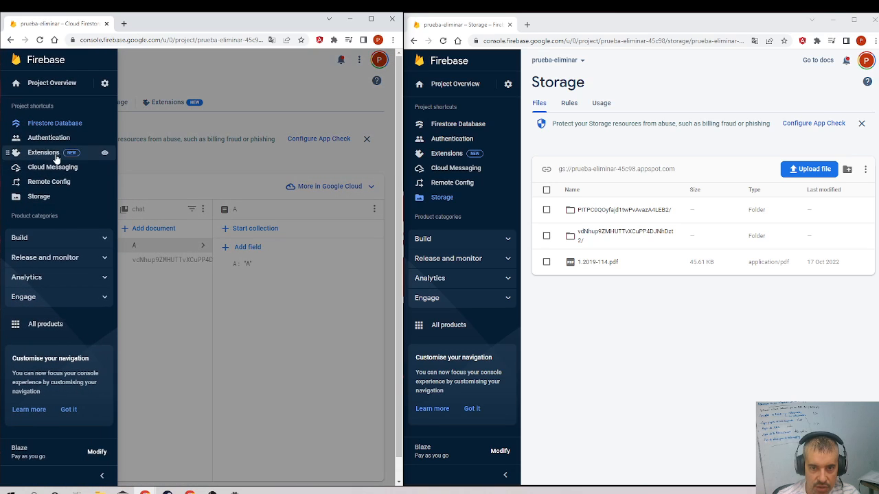
click(49, 156)
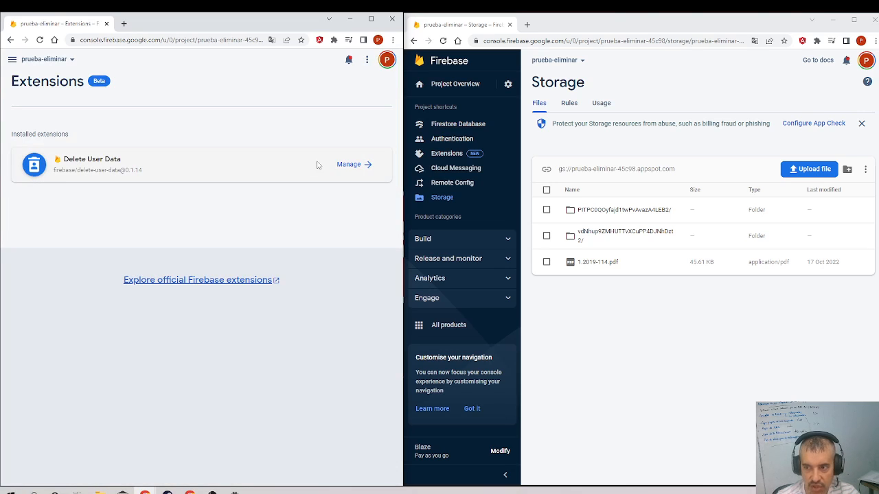
click(358, 167)
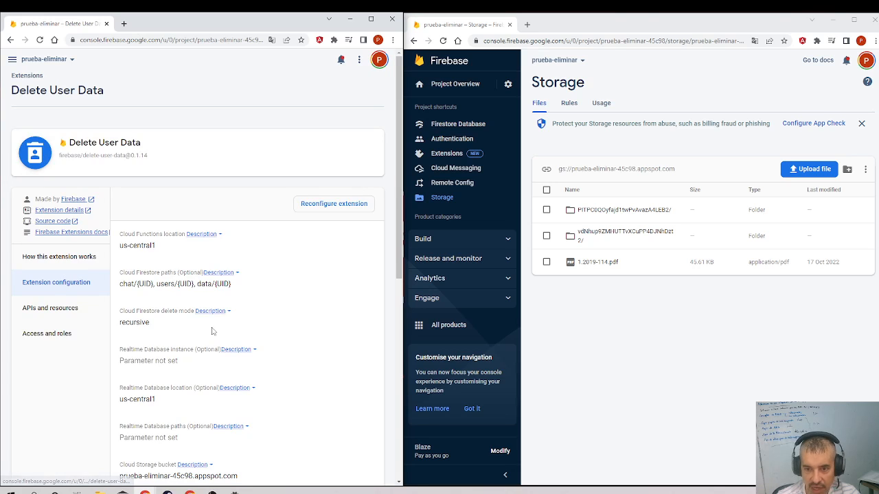
scroll(210, 274, down, 3)
scroll(170, 275, up, 3)
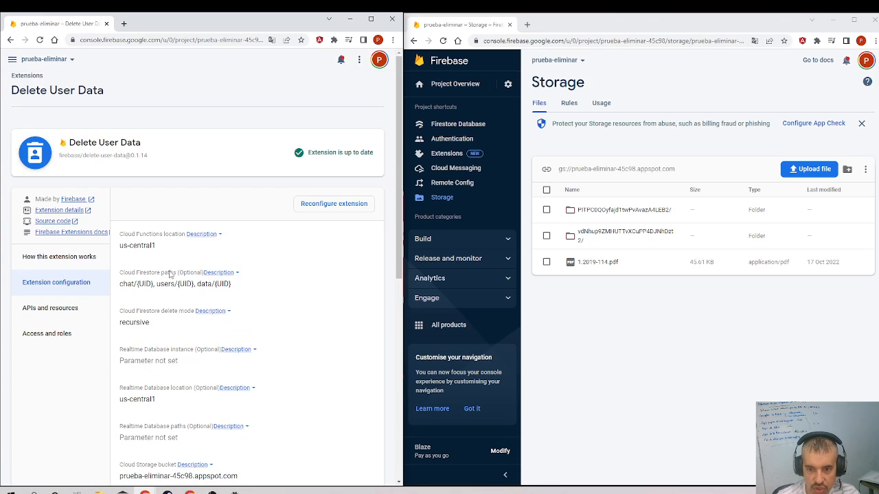
click(90, 308)
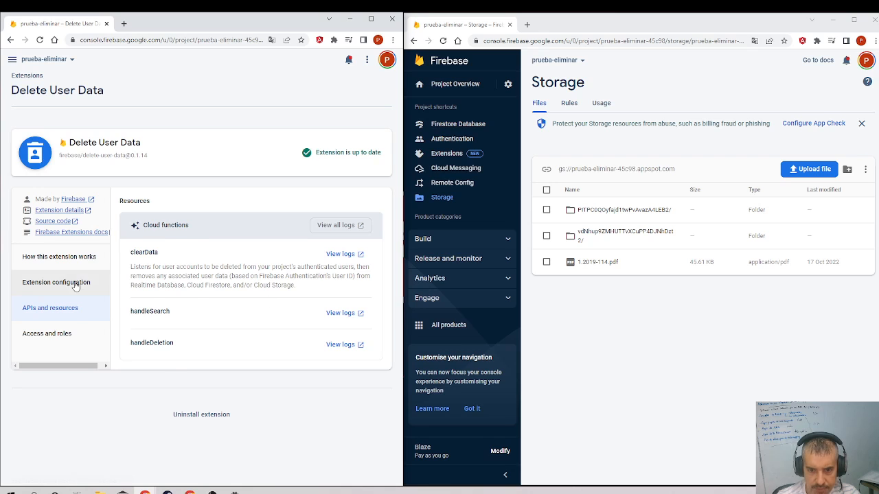
click(75, 284)
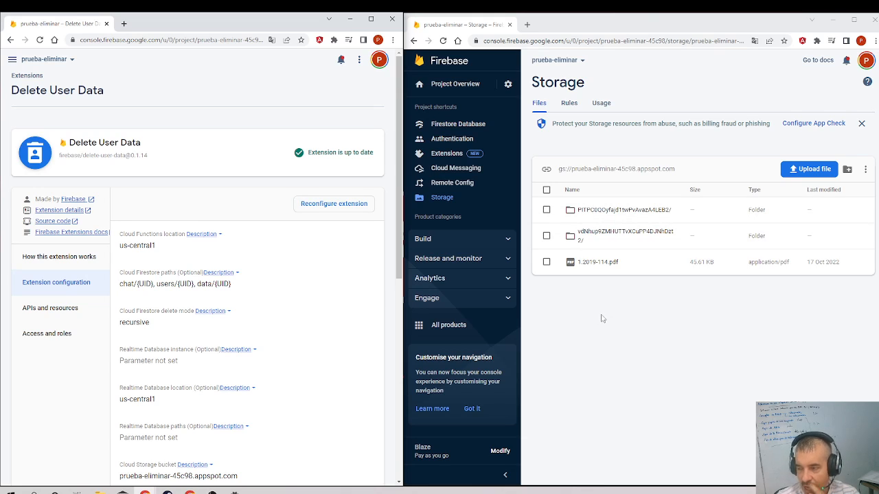
Step: Show the Authentication users and, in the second window, inspect the Firestore data, users and chat collections for the test user's documents
click(13, 59)
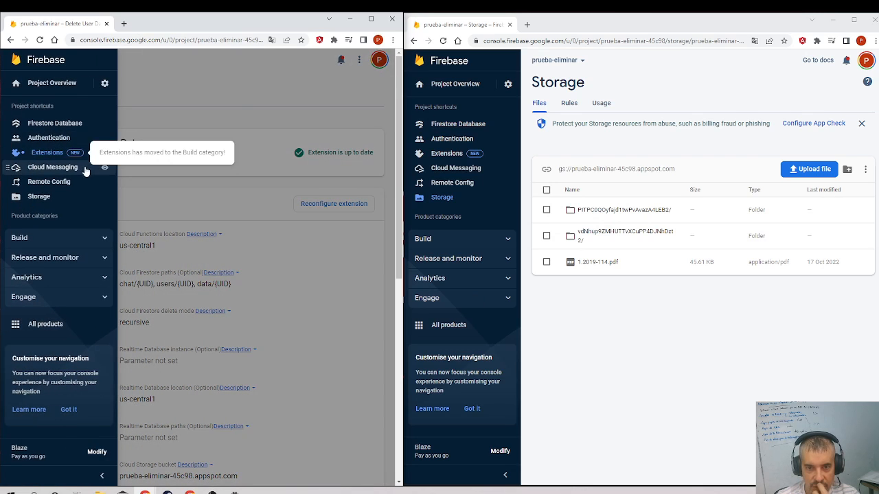
click(74, 137)
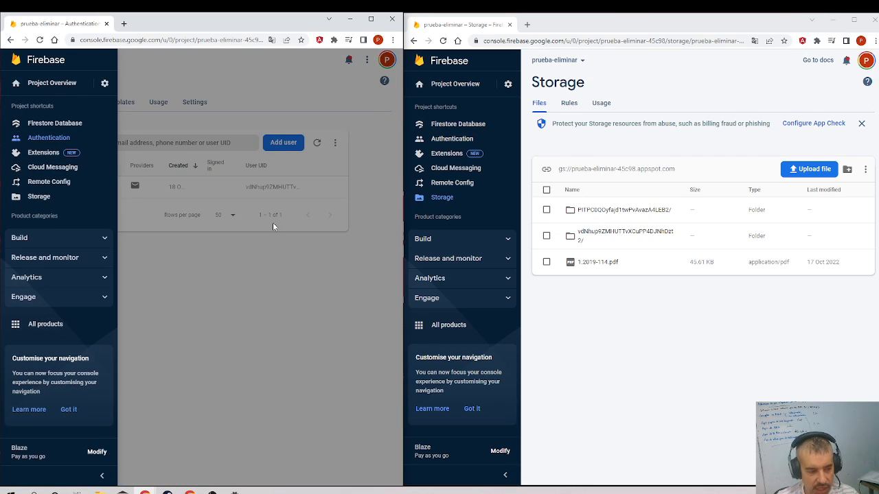
click(299, 186)
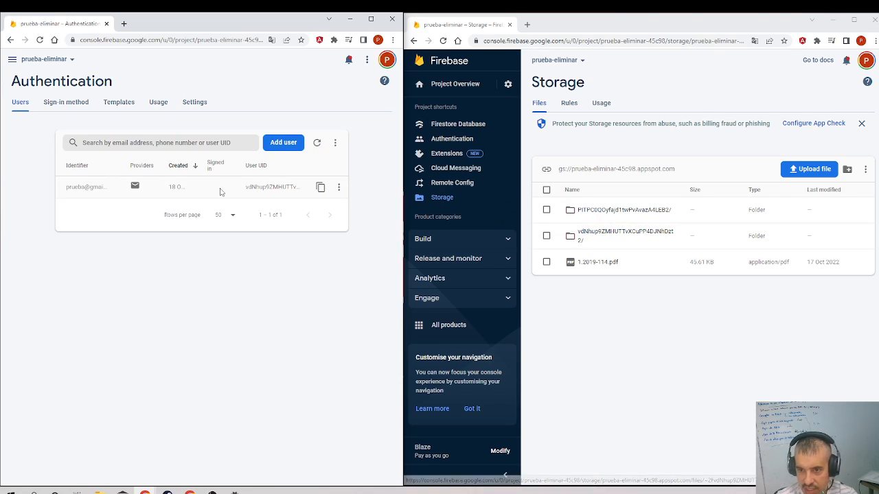
click(451, 125)
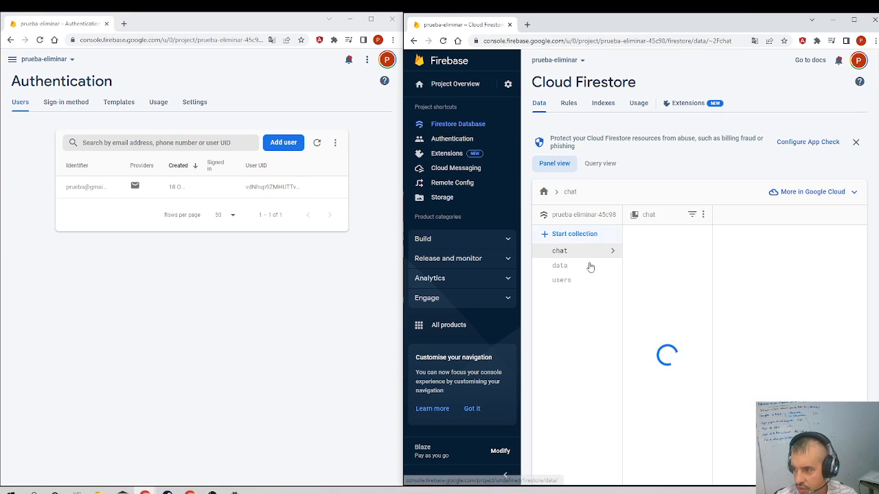
click(581, 269)
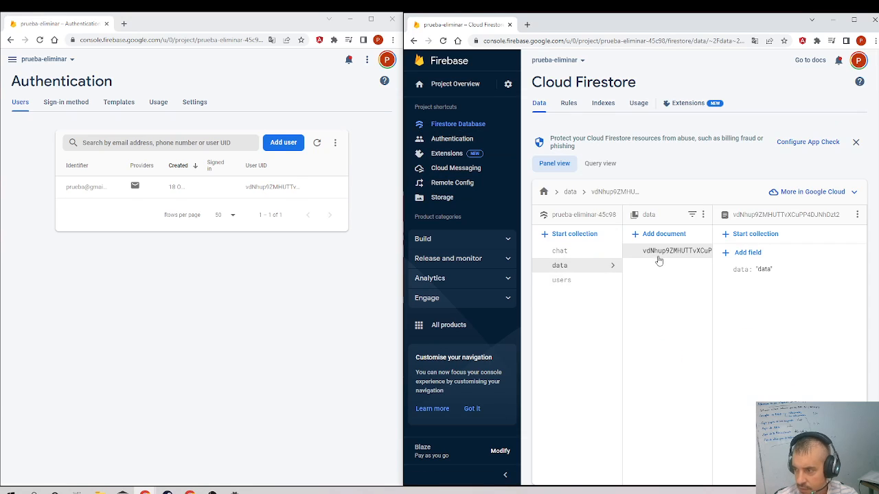
click(589, 282)
click(577, 252)
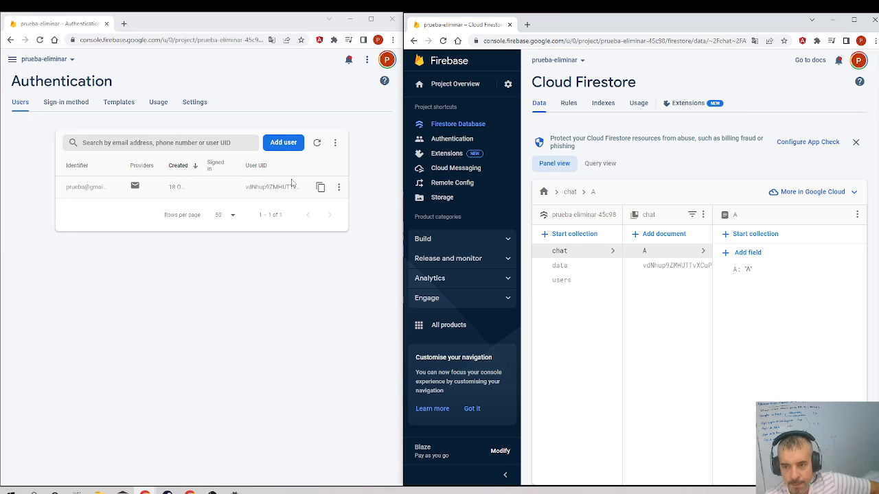
Step: Disable the test user's account in Authentication
click(338, 187)
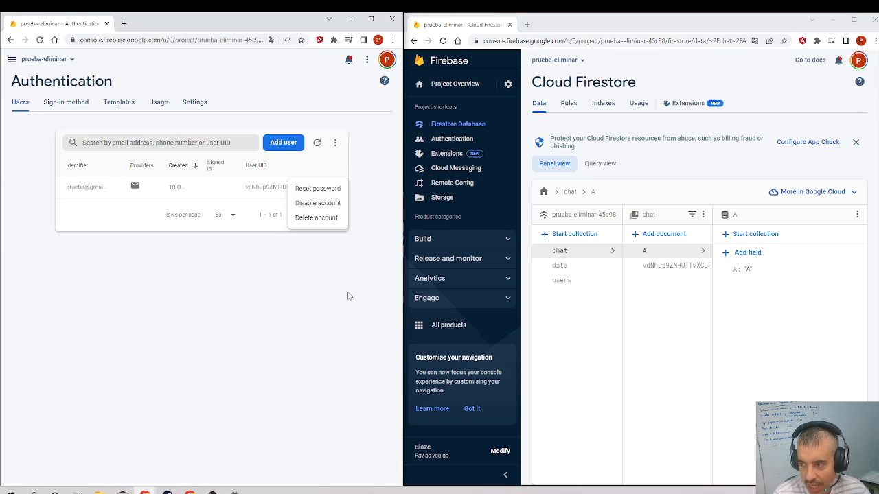
click(330, 204)
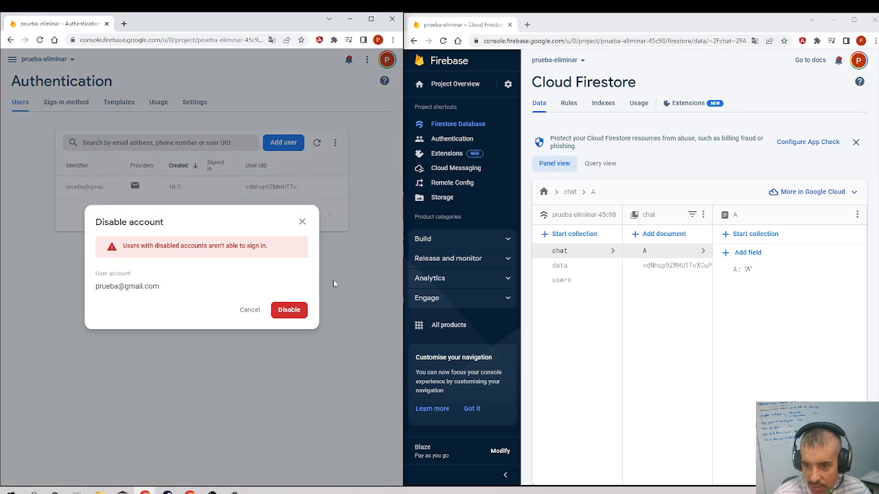
click(291, 314)
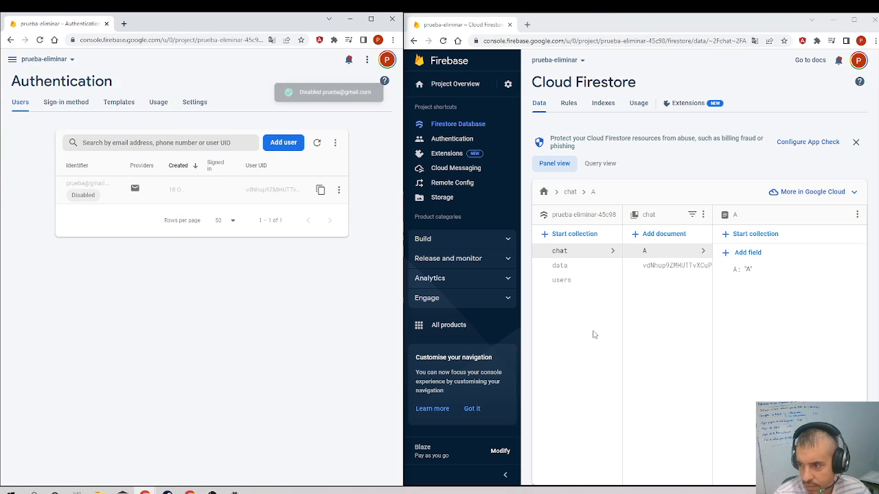
Step: Check the Firestore data, chat and users collections for the disabled user's documents
click(559, 265)
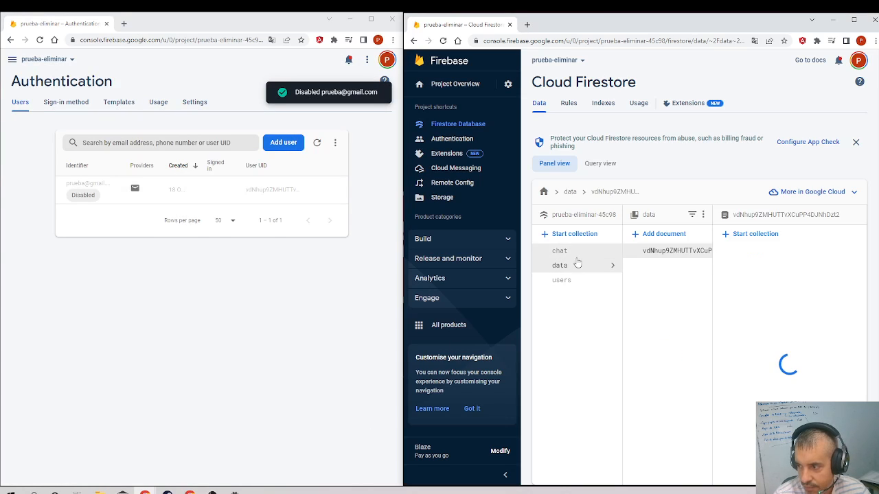
click(577, 253)
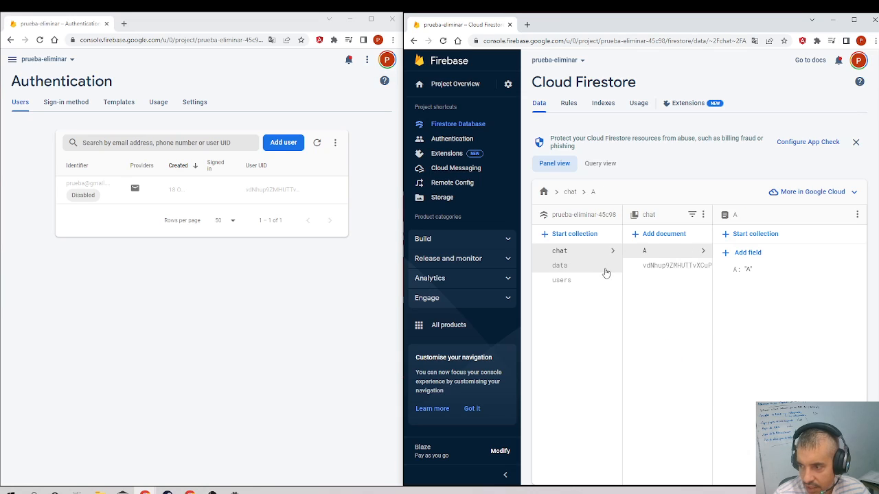
click(603, 267)
click(597, 281)
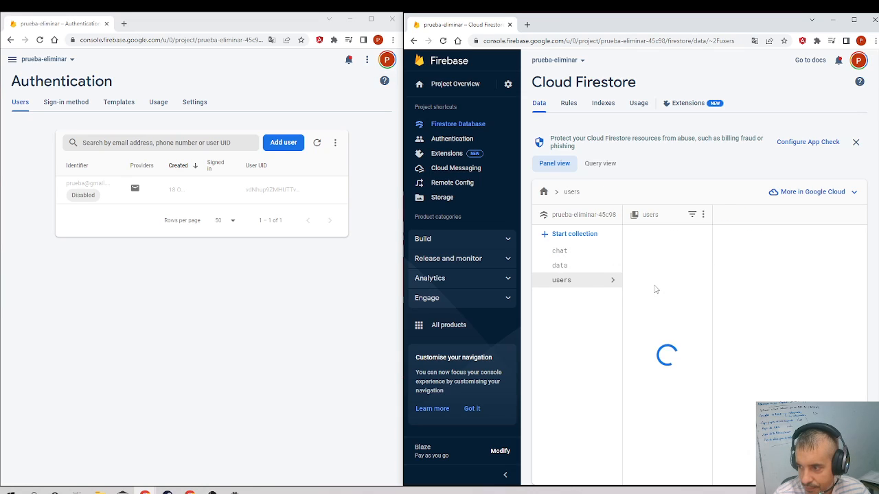
click(600, 266)
click(597, 254)
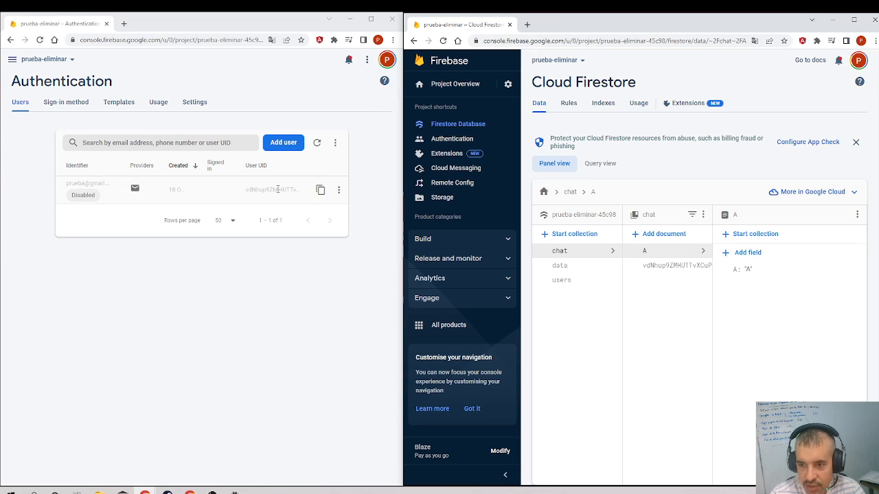
Step: Re-enable the disabled test user's account in Authentication
click(337, 189)
click(324, 205)
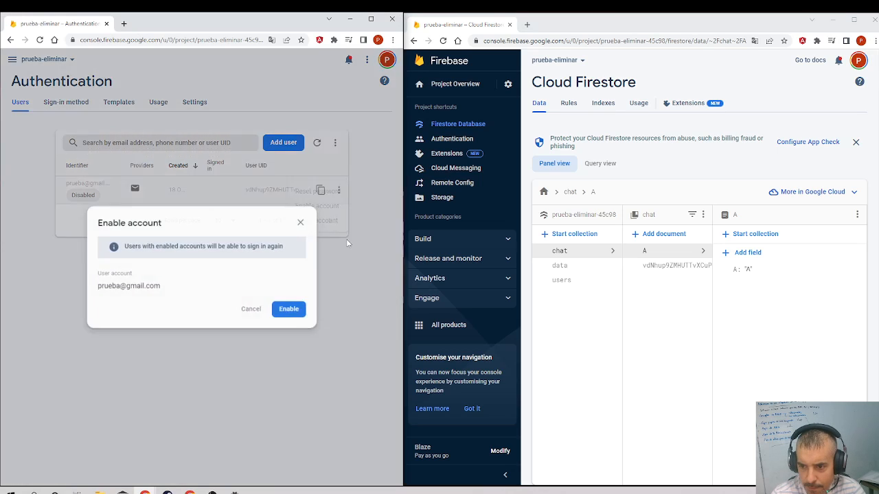
click(282, 311)
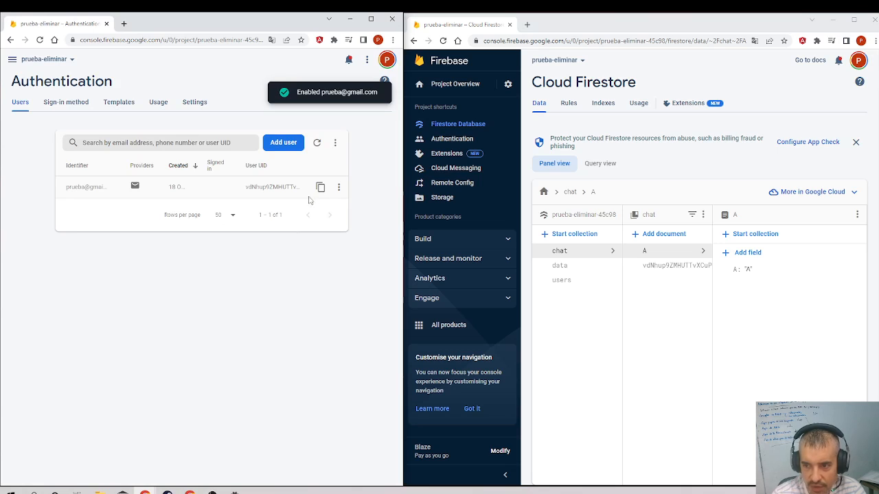
Step: Delete the test user's account from Authentication
click(339, 187)
click(328, 218)
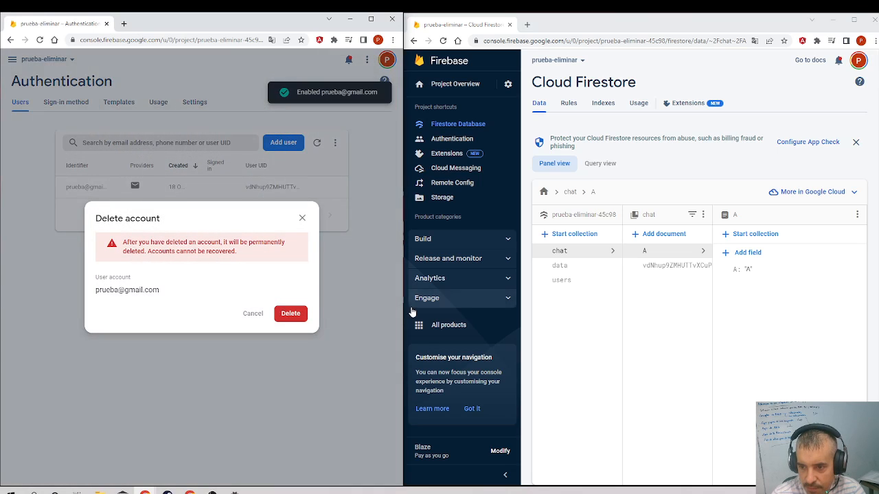
click(292, 317)
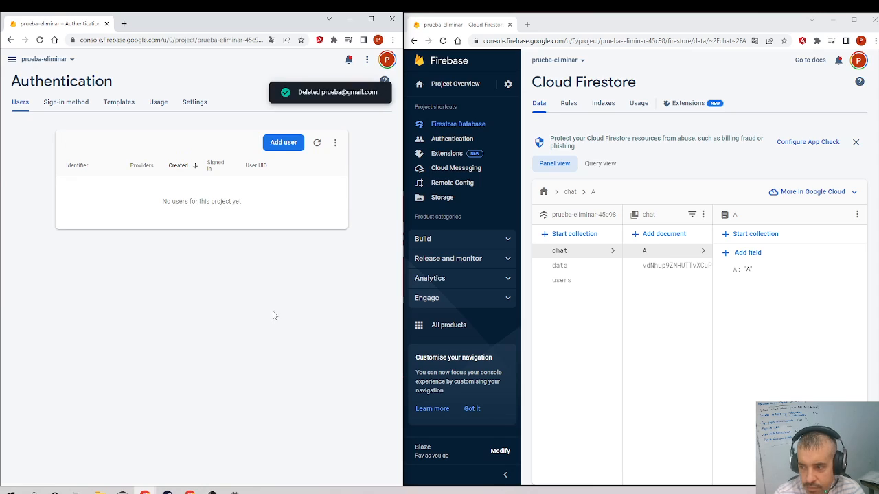
Step: Examine the Firestore chat, data and users collections for any documents belonging to the deleted user
click(559, 268)
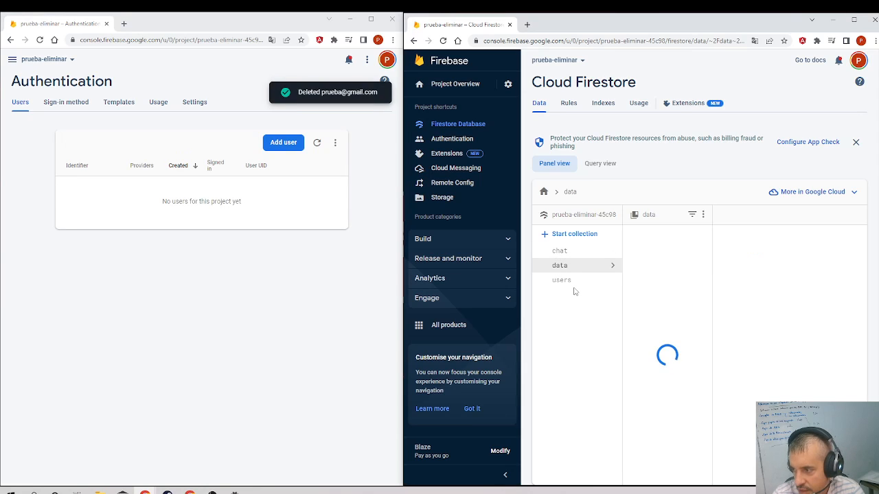
click(581, 251)
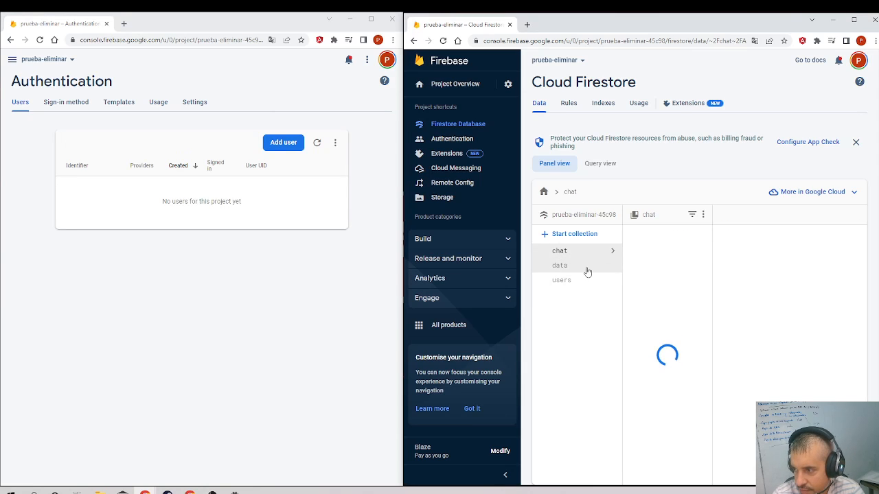
click(588, 270)
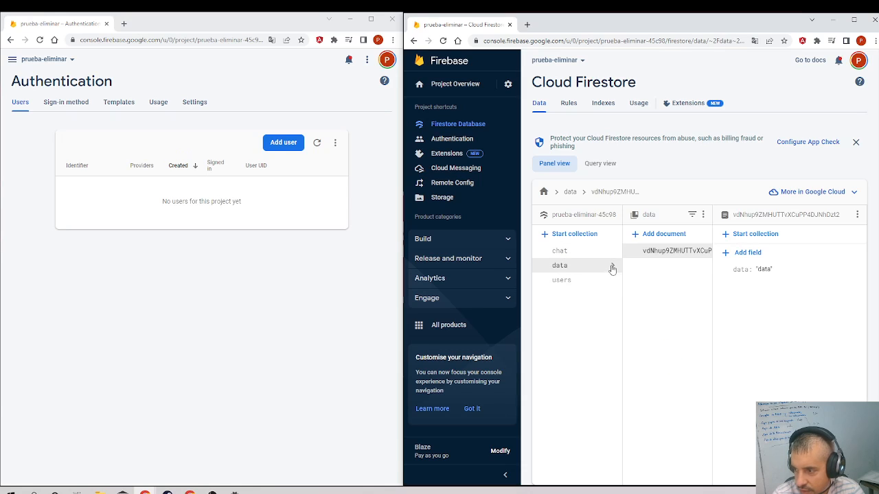
click(595, 255)
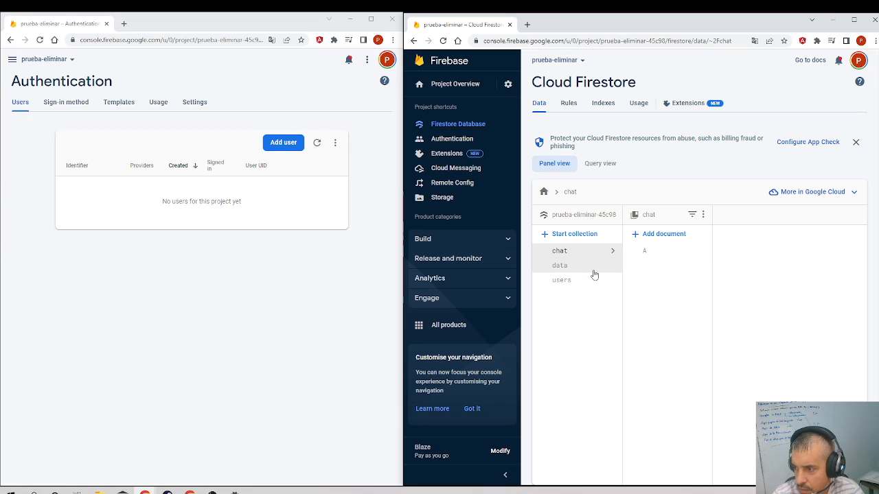
click(606, 256)
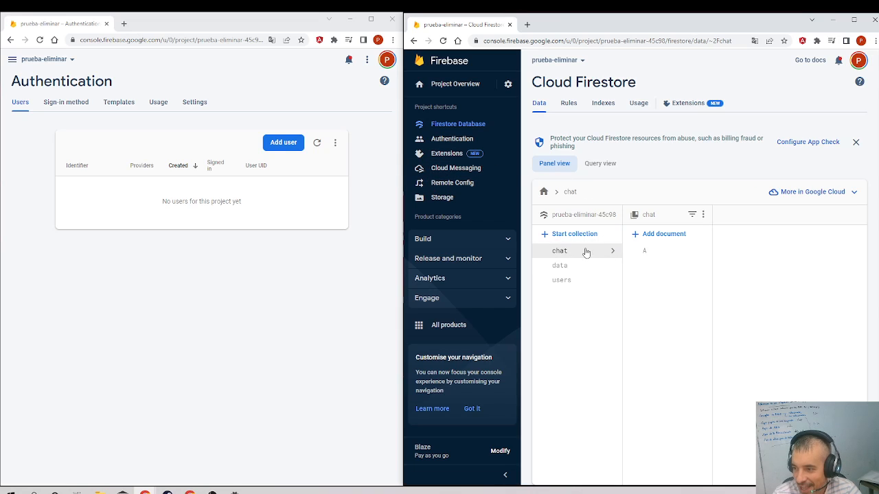
click(462, 138)
click(447, 124)
double_click(583, 273)
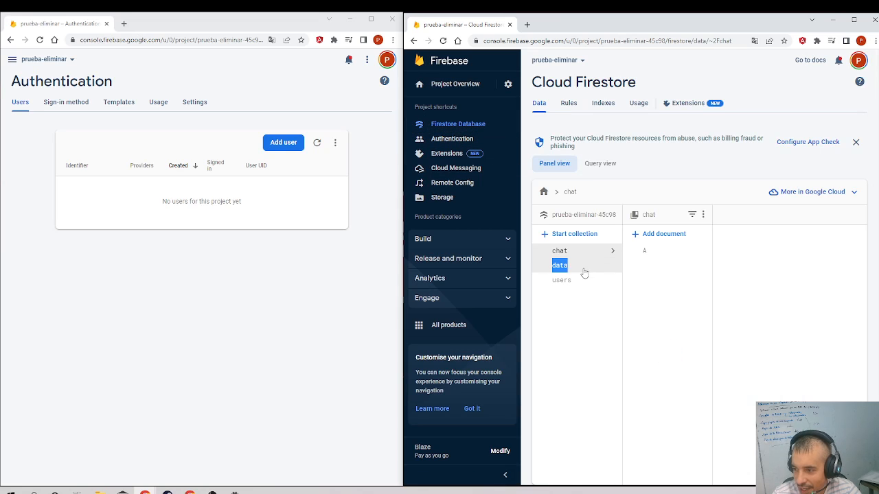
click(581, 286)
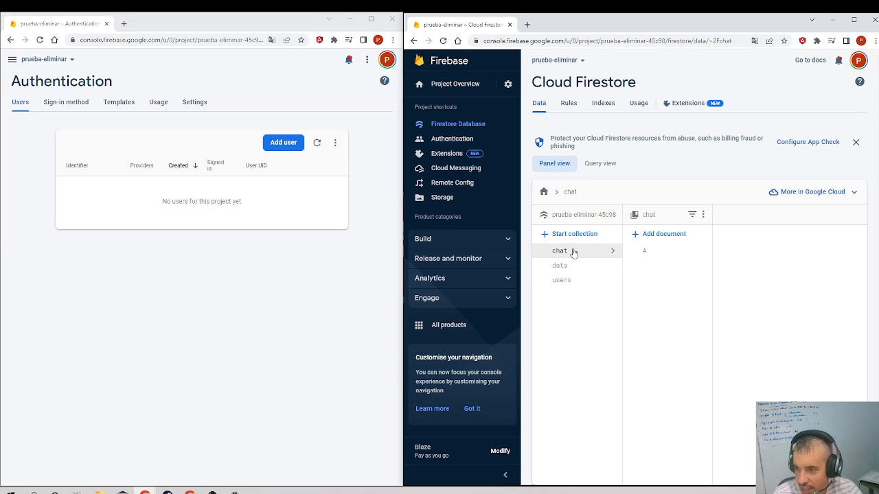
Step: Open Storage and check the bucket's files for the deleted user's folder, with the console's navigation expanded
click(460, 198)
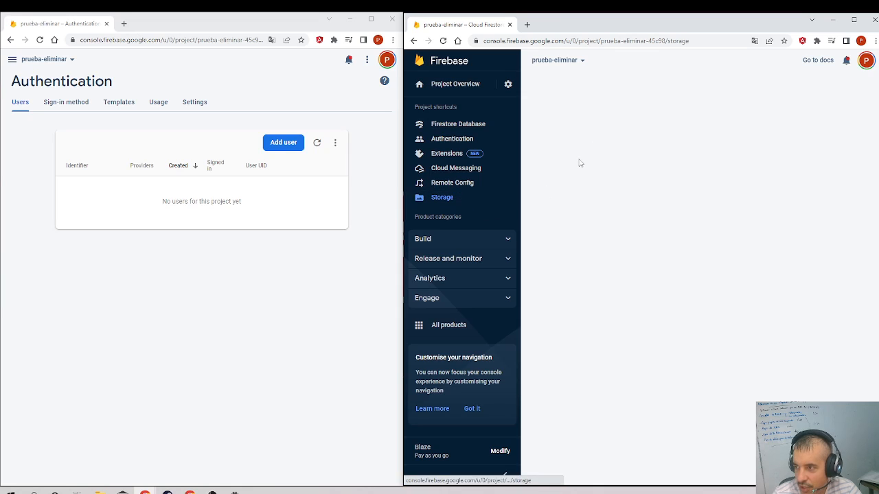
click(447, 188)
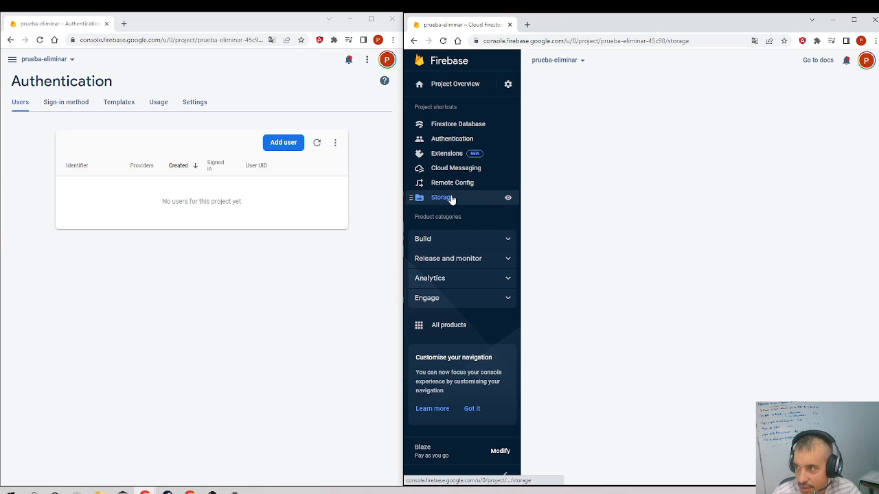
click(455, 185)
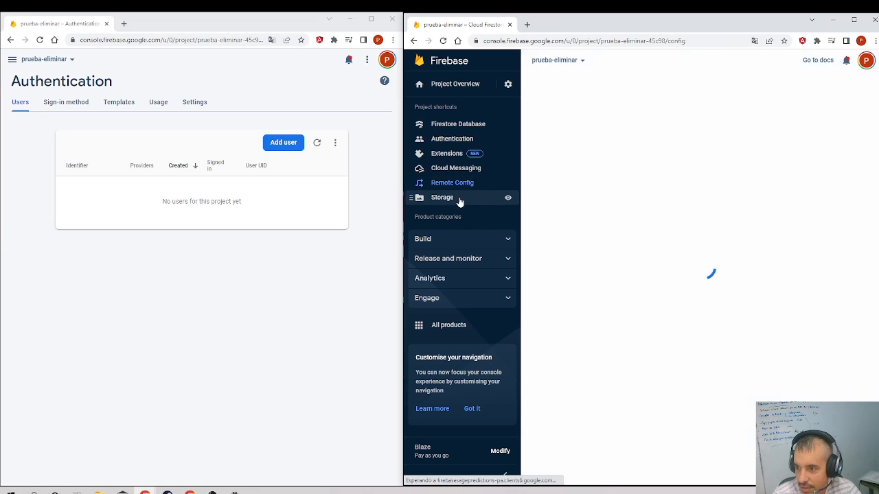
click(460, 198)
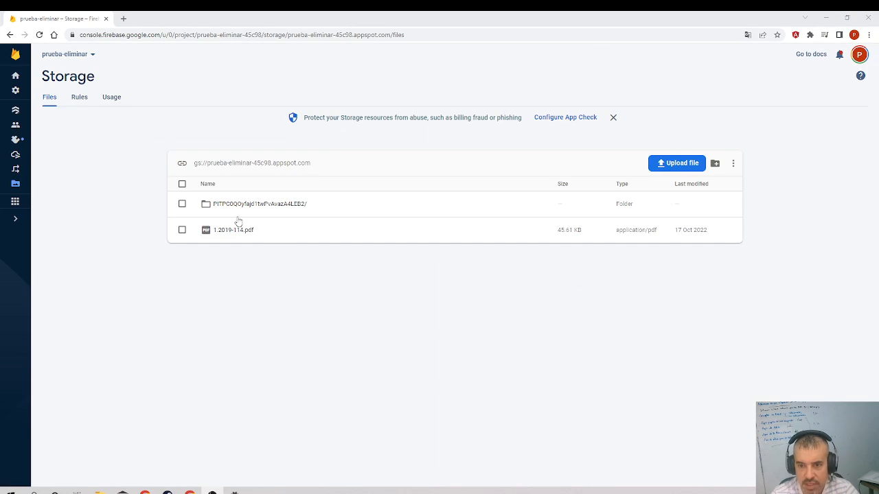
click(19, 215)
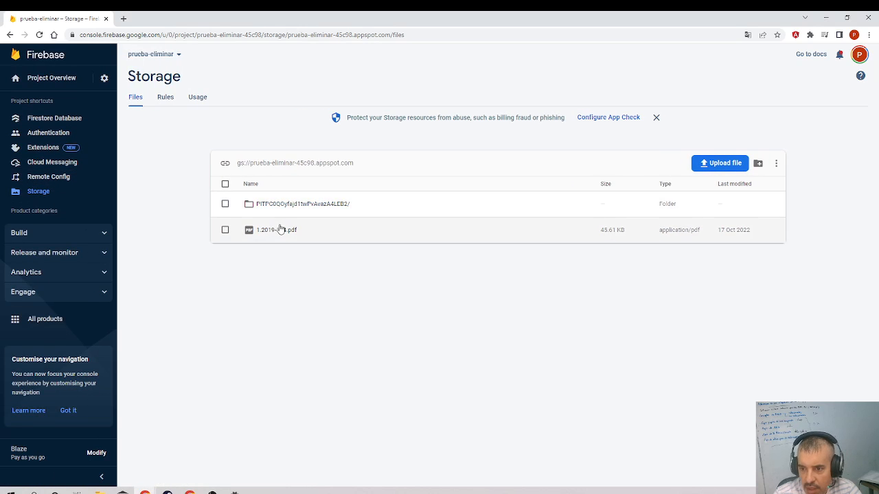